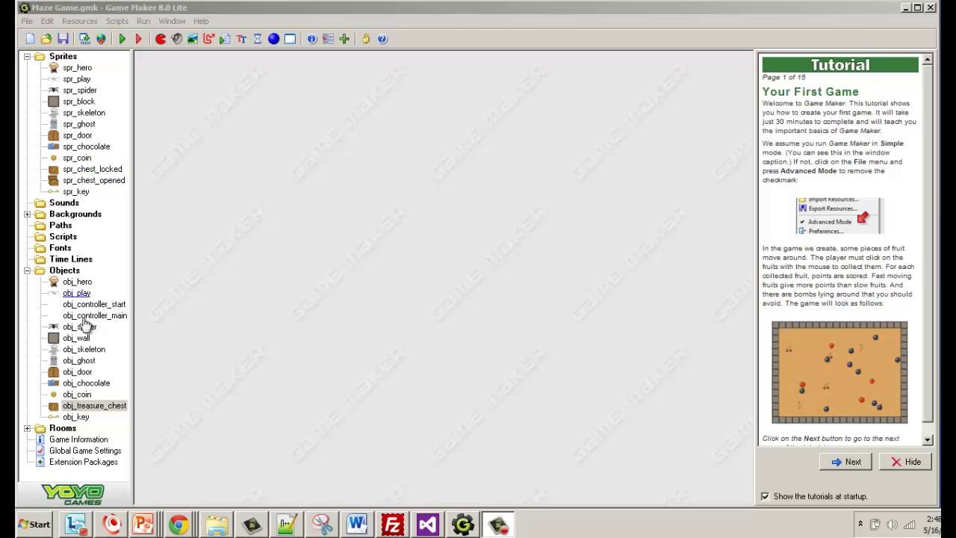
# - Rename the obj_treasure_chest object to obj_treasure_chest_locked
pyautogui.click(112, 410)
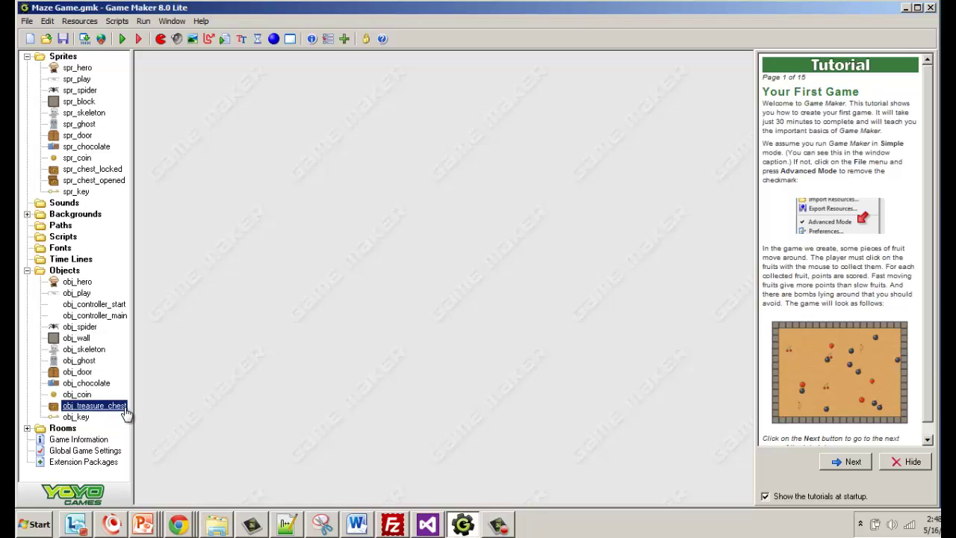
pyautogui.doubleClick(126, 409)
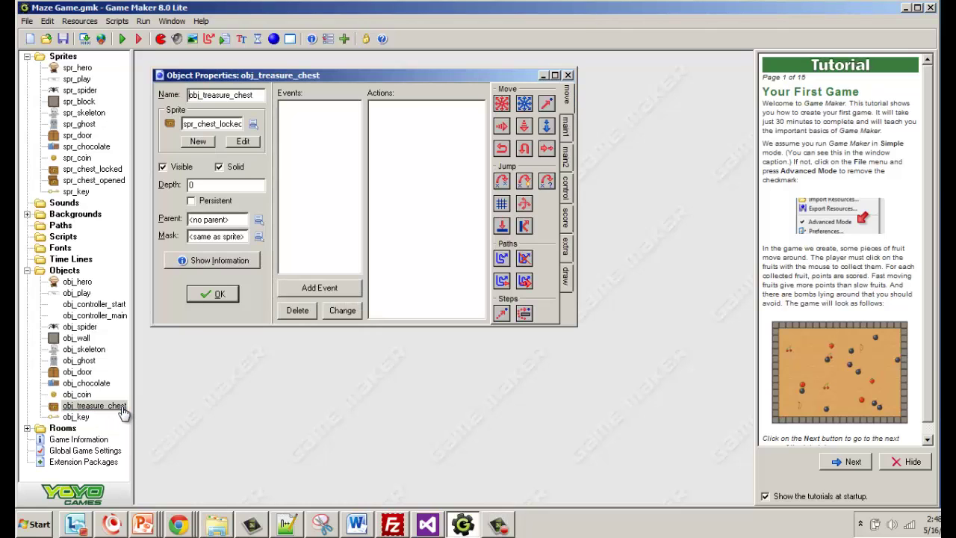
pyautogui.click(263, 95)
pyautogui.write('_locked')
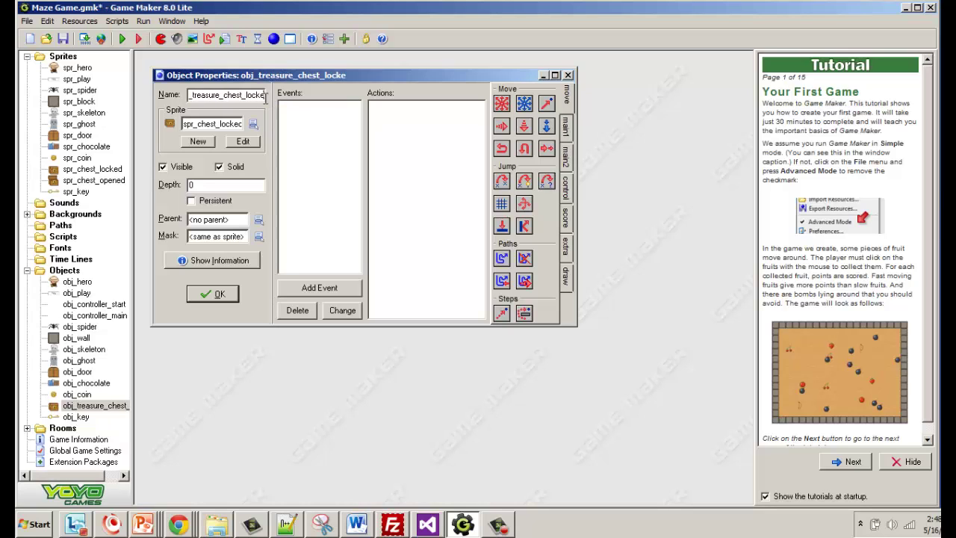
pyautogui.click(223, 293)
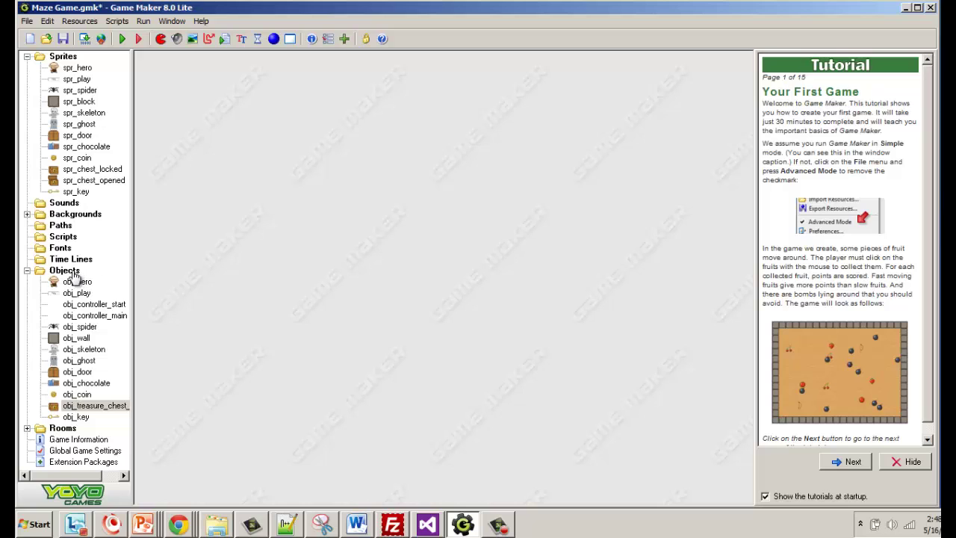
# - Duplicate the locked chest as obj_chest_opened with the spr_chest_opened sprite
pyautogui.rightClick(82, 405)
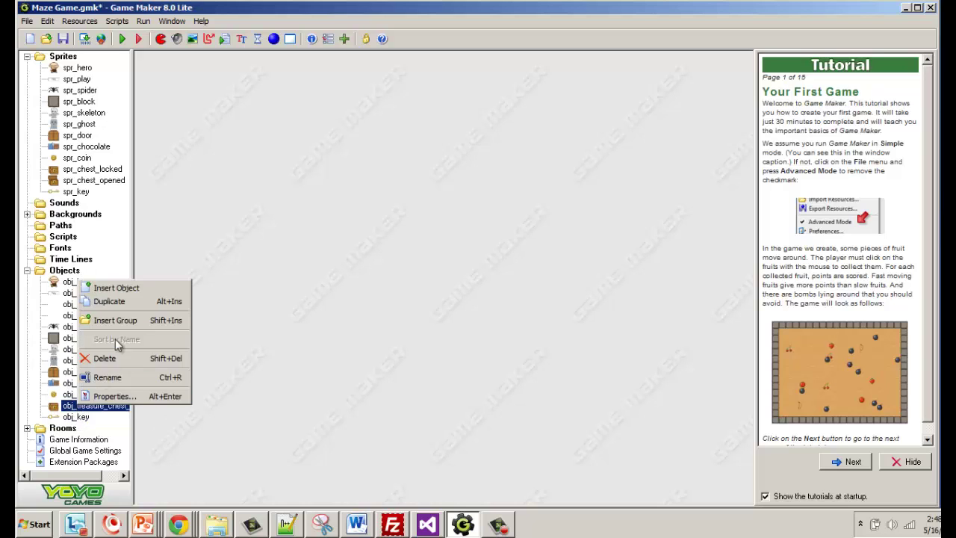
pyautogui.click(124, 306)
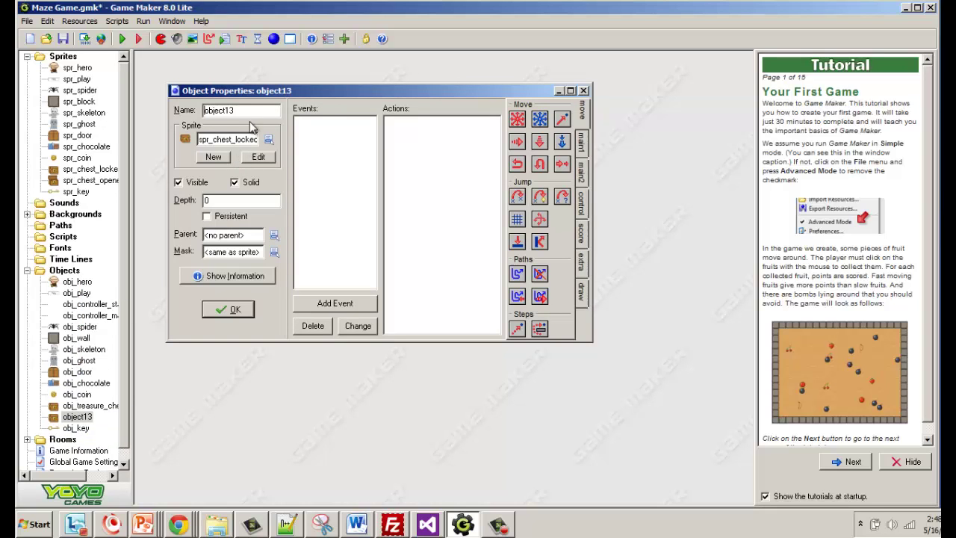
pyautogui.moveTo(238, 110); pyautogui.dragTo(215, 111)
pyautogui.write('_')
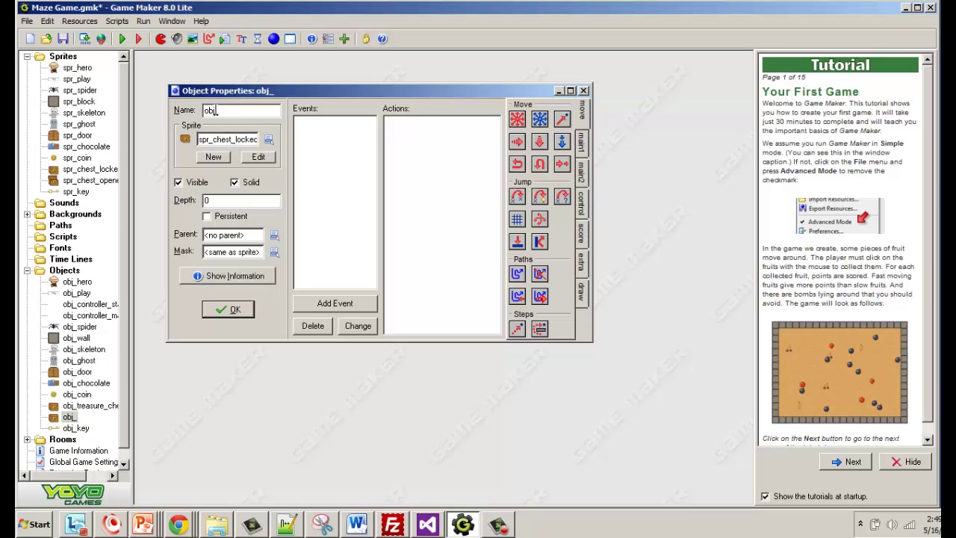
pyautogui.write('chest_')
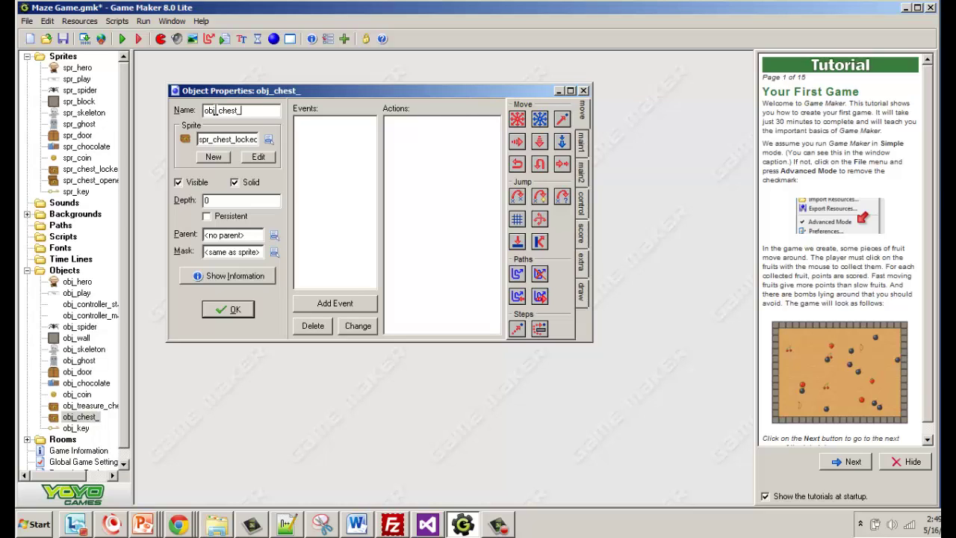
pyautogui.write('unlocked')
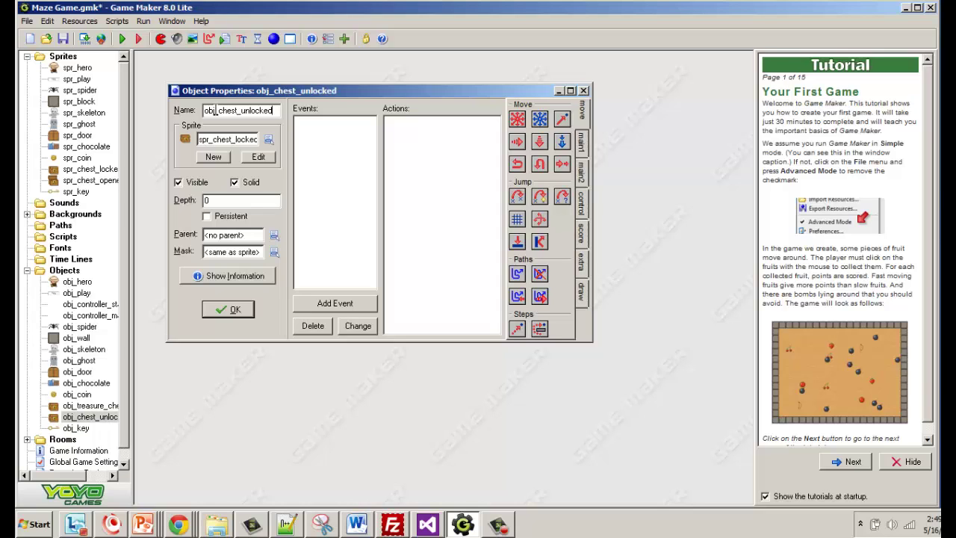
pyautogui.click(268, 138)
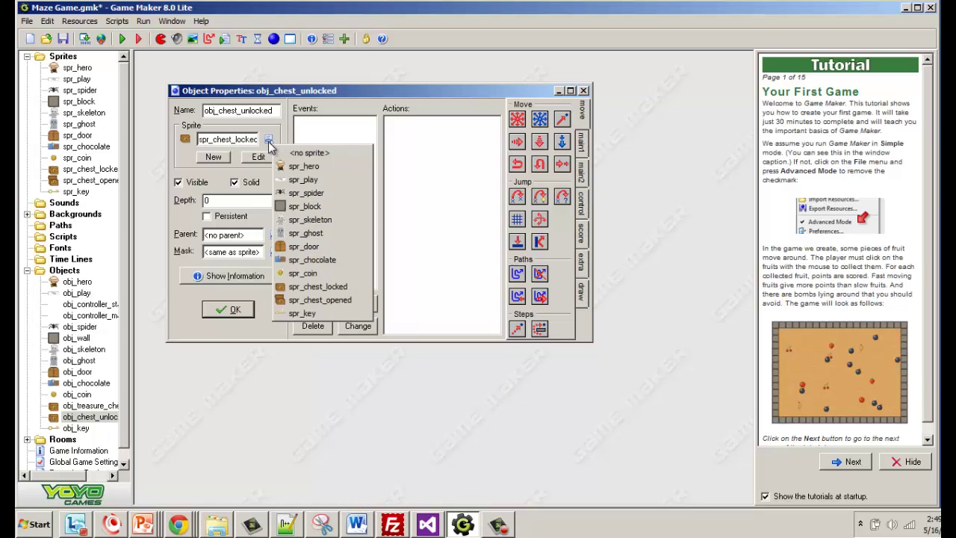
pyautogui.click(321, 299)
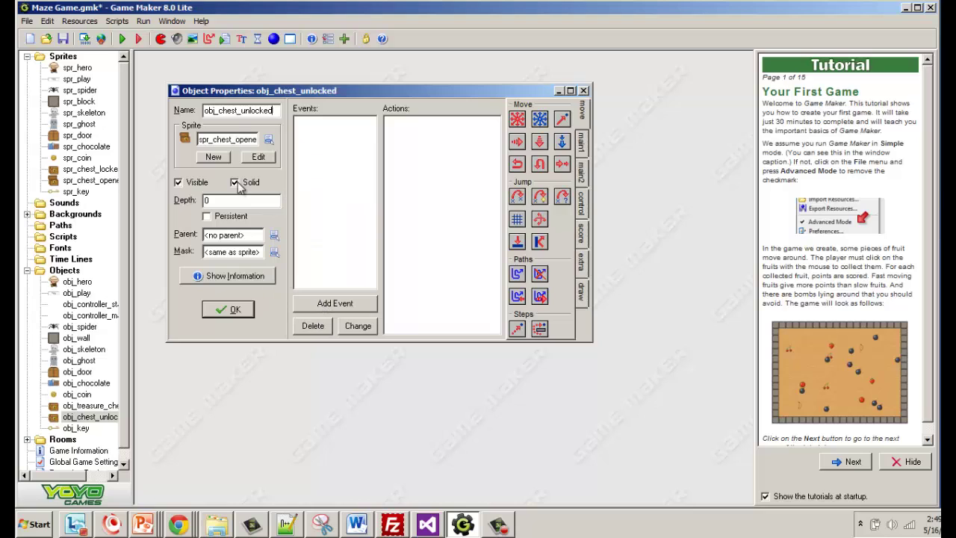
pyautogui.moveTo(240, 111); pyautogui.dragTo(275, 111)
pyautogui.write('opened')
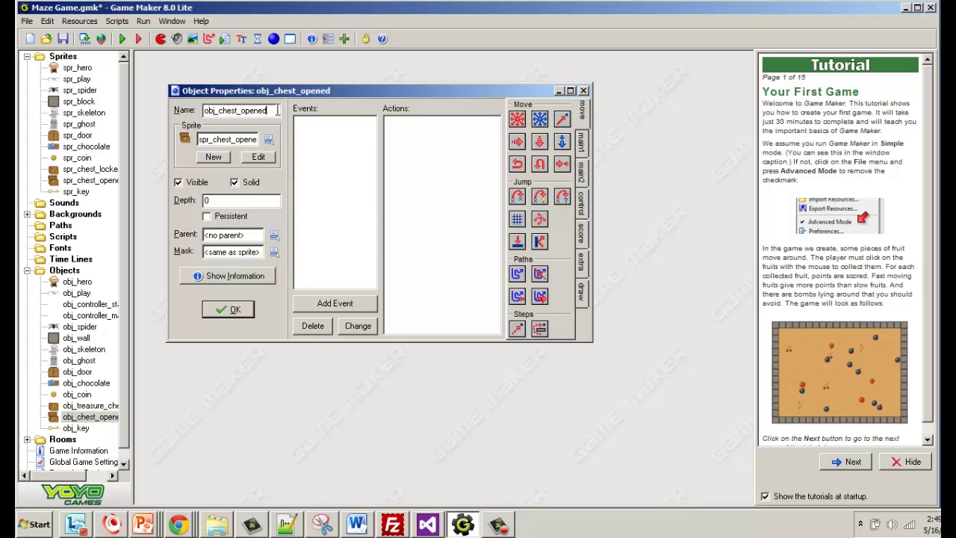
pyautogui.click(226, 309)
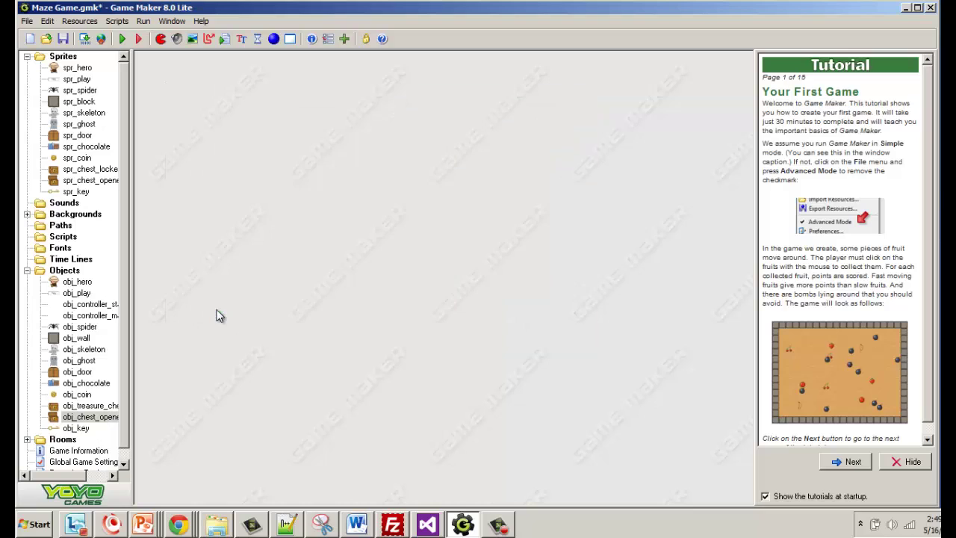
# - Open obj_hero's properties and add a Collision event with obj_key
pyautogui.click(94, 406)
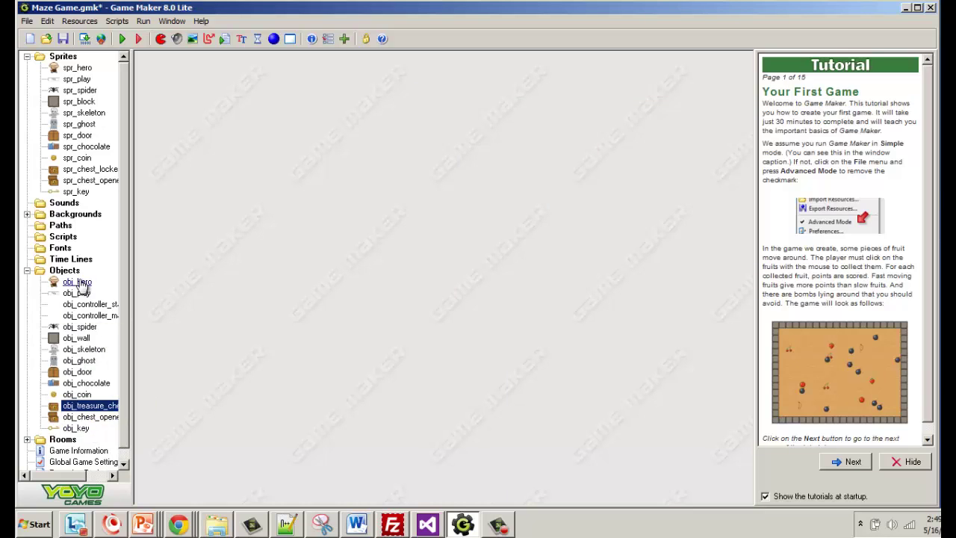
pyautogui.doubleClick(75, 428)
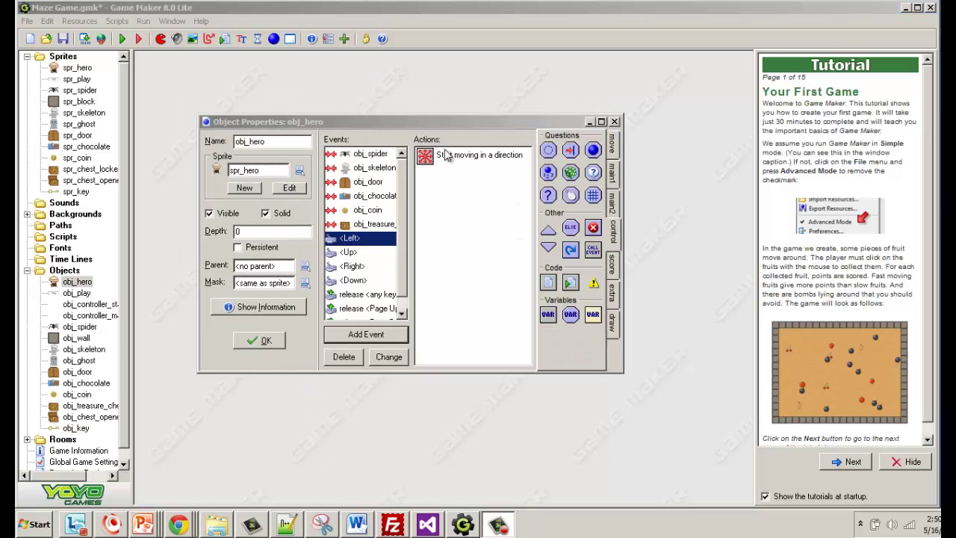
pyautogui.click(366, 334)
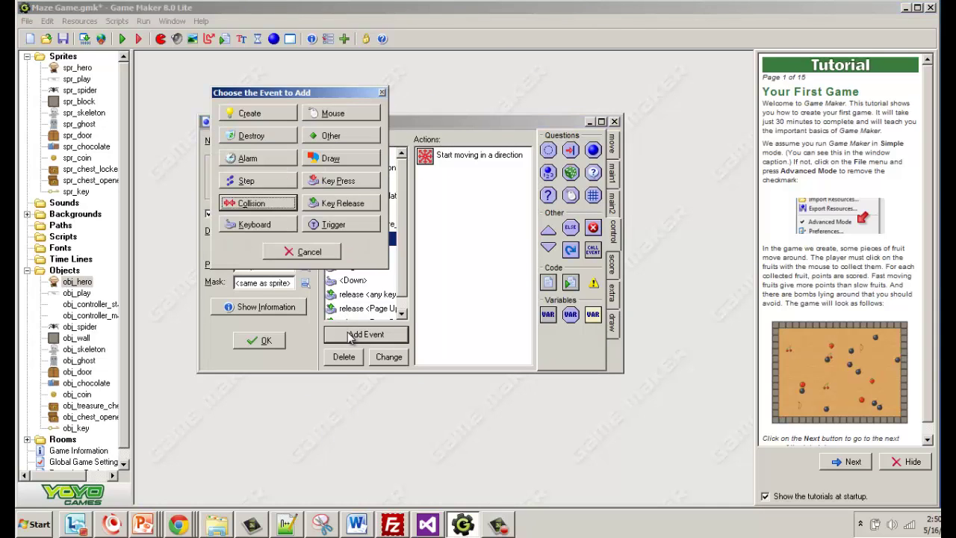
pyautogui.click(266, 207)
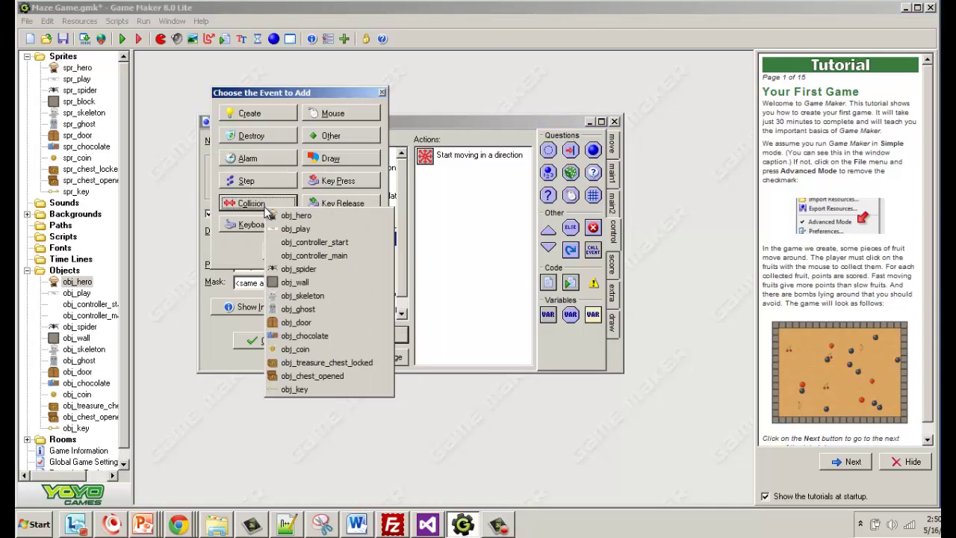
pyautogui.click(294, 389)
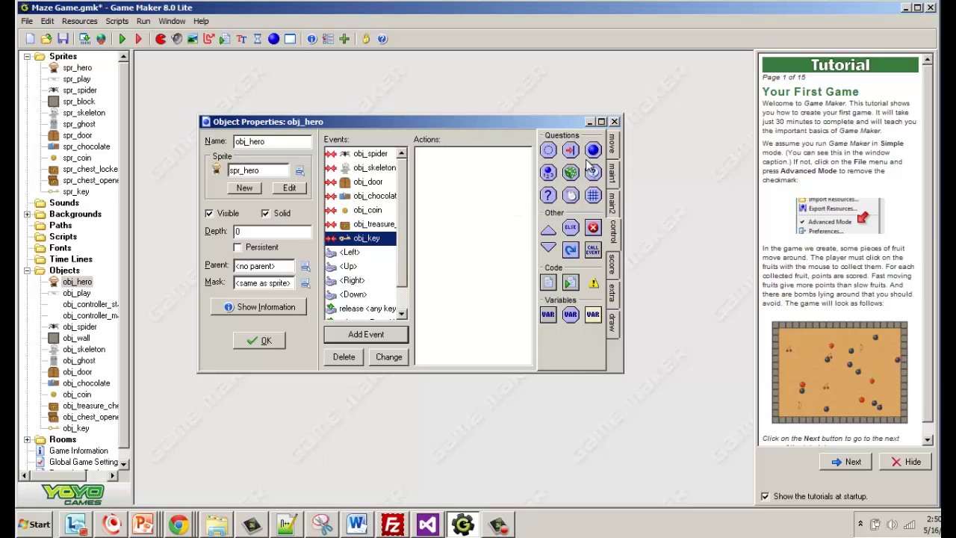
# - Add a Destroy Instance action to the obj_key collision event
pyautogui.click(612, 167)
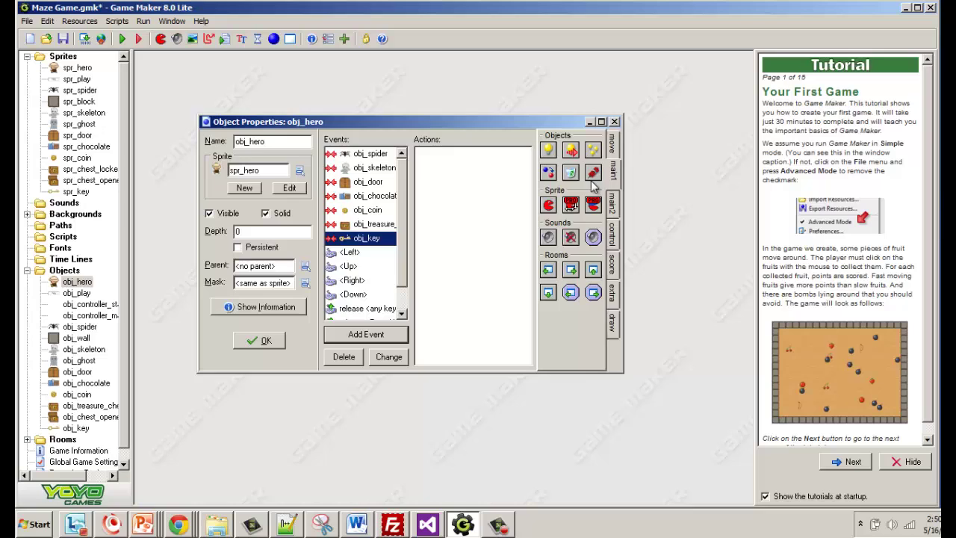
pyautogui.moveTo(573, 174); pyautogui.dragTo(446, 192)
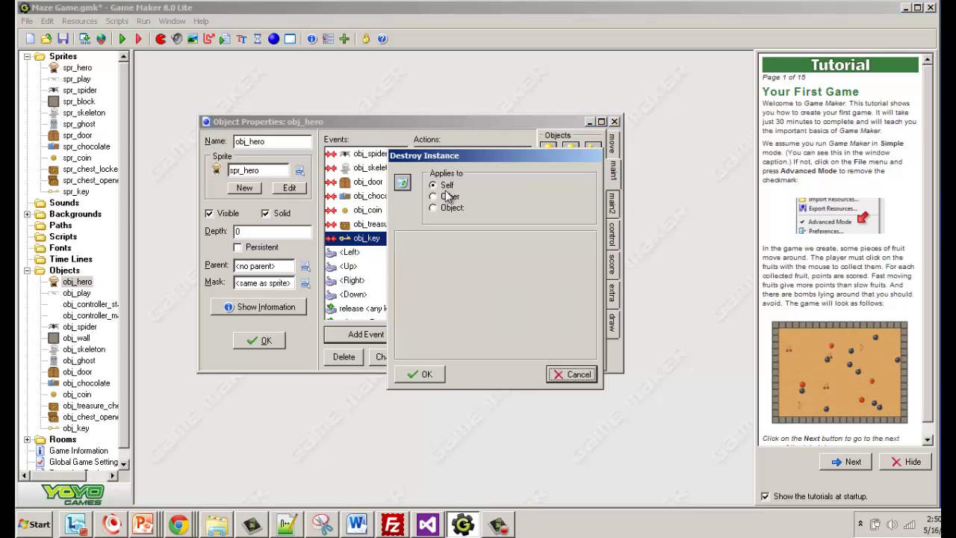
pyautogui.click(421, 374)
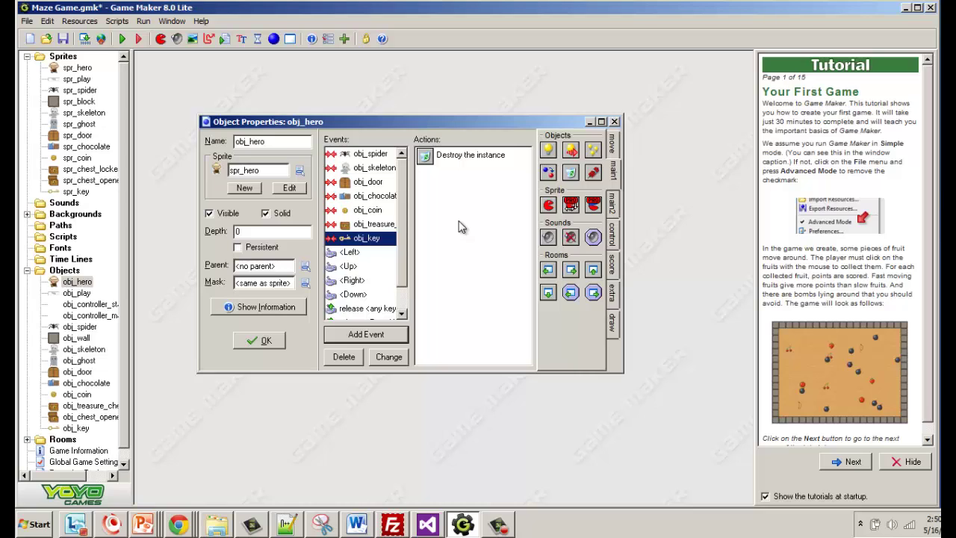
# - Add a Test Instance Count action checking that obj_key count equals 0
pyautogui.click(611, 233)
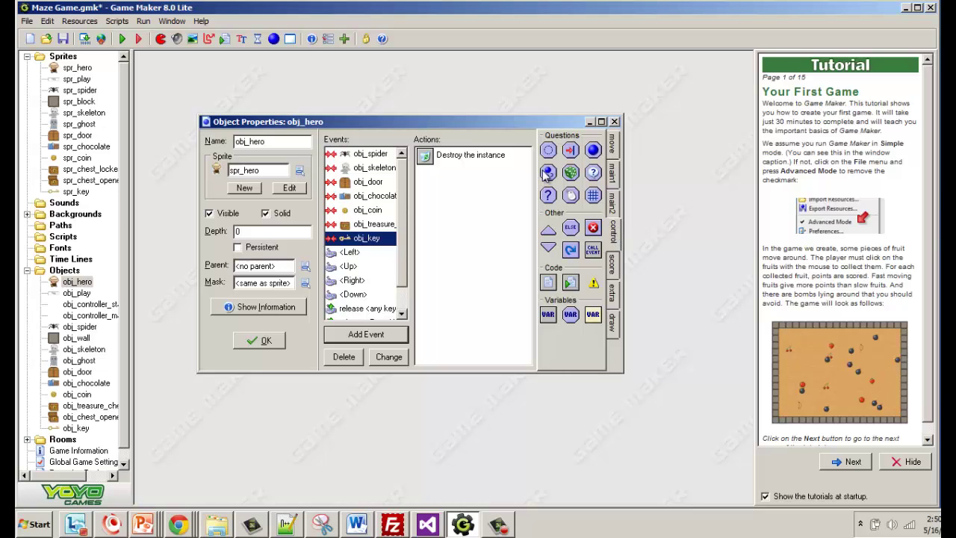
pyautogui.moveTo(549, 173); pyautogui.dragTo(453, 184)
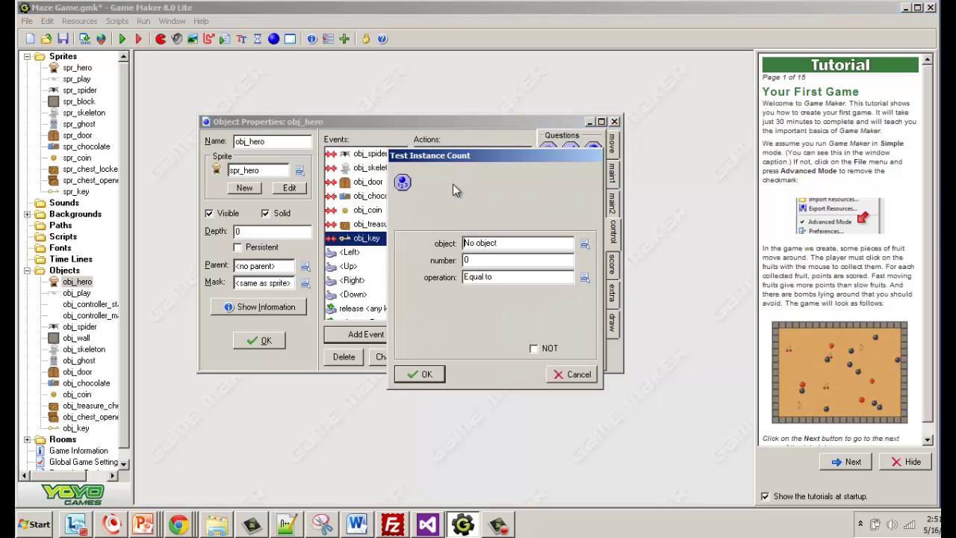
pyautogui.click(584, 244)
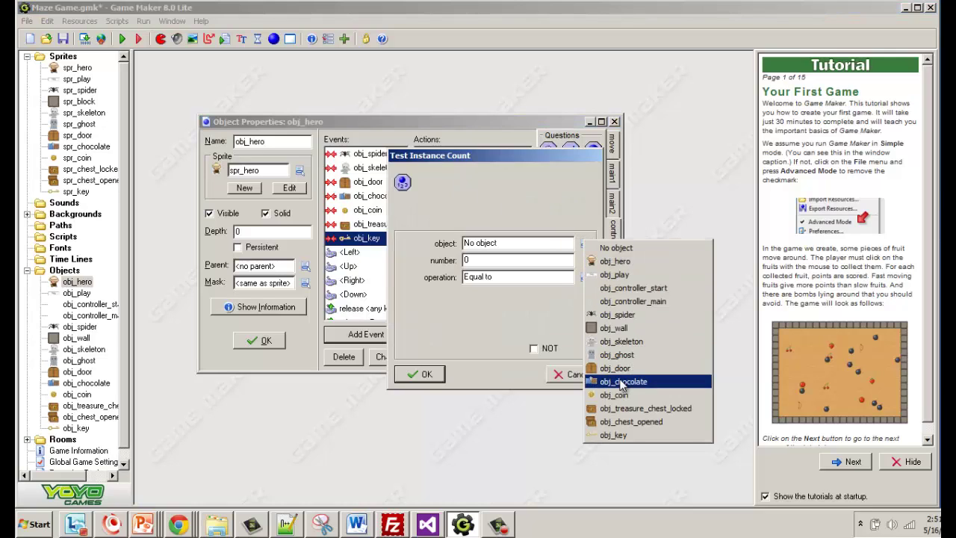
pyautogui.click(614, 435)
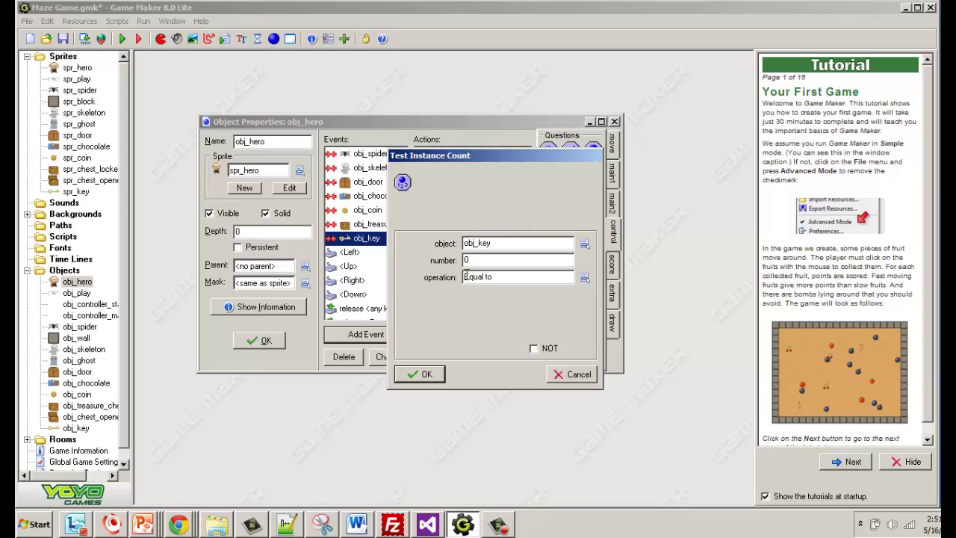
pyautogui.click(418, 374)
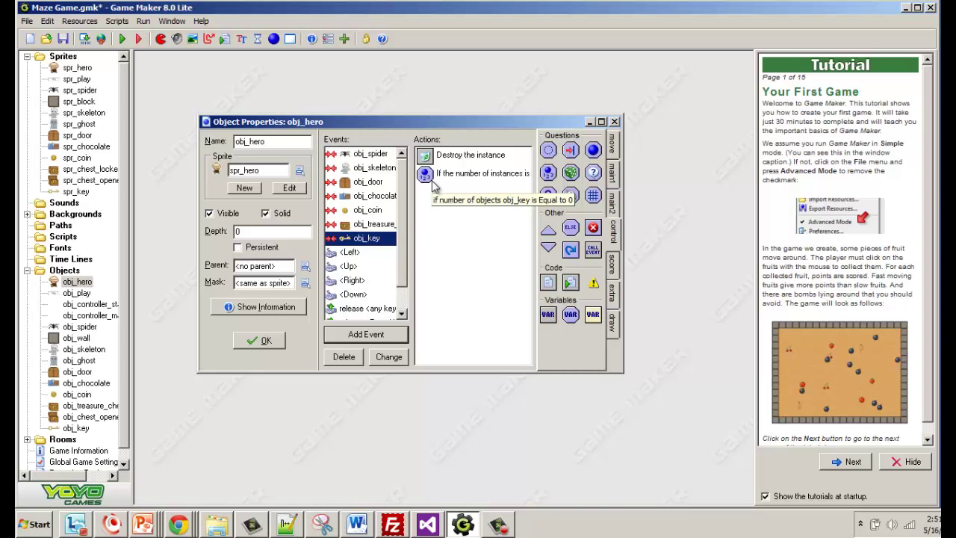
pyautogui.click(612, 173)
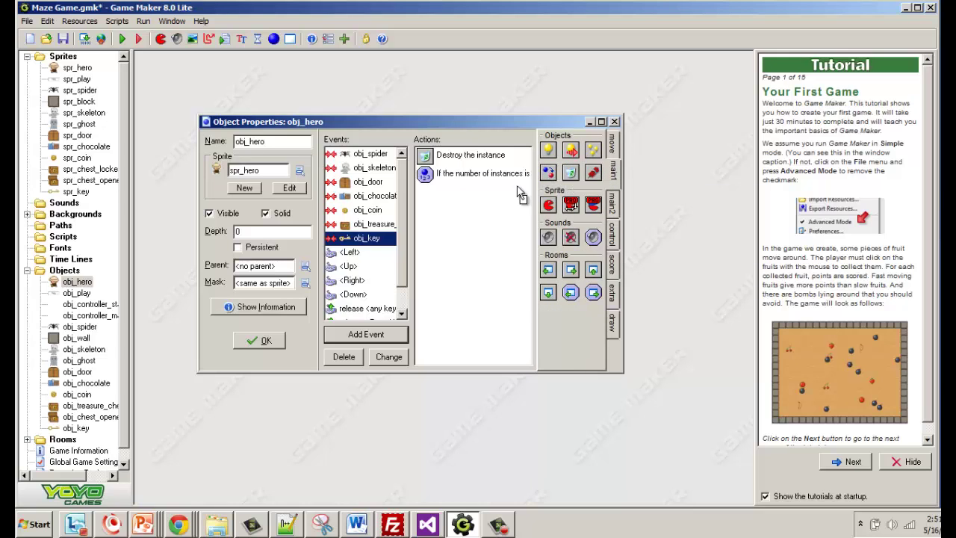
# - Add a Change Instance action turning obj_treasure_chest_locked into obj_chest_opened
pyautogui.moveTo(520, 195); pyautogui.dragTo(489, 198)
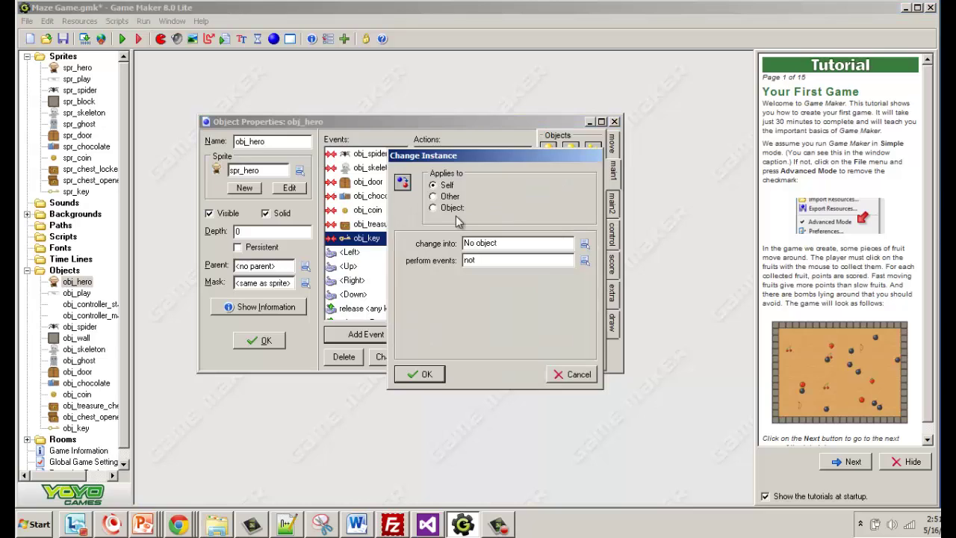
pyautogui.click(433, 208)
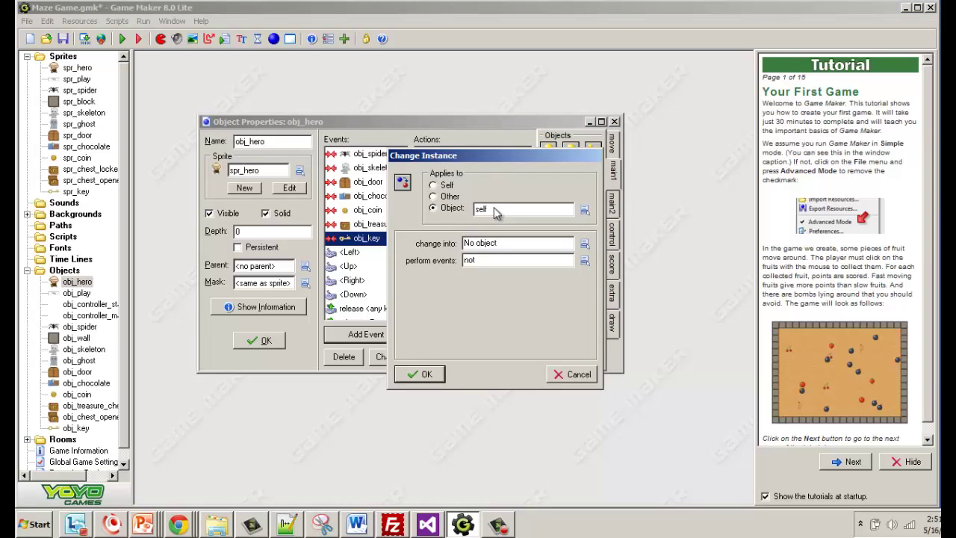
pyautogui.click(584, 210)
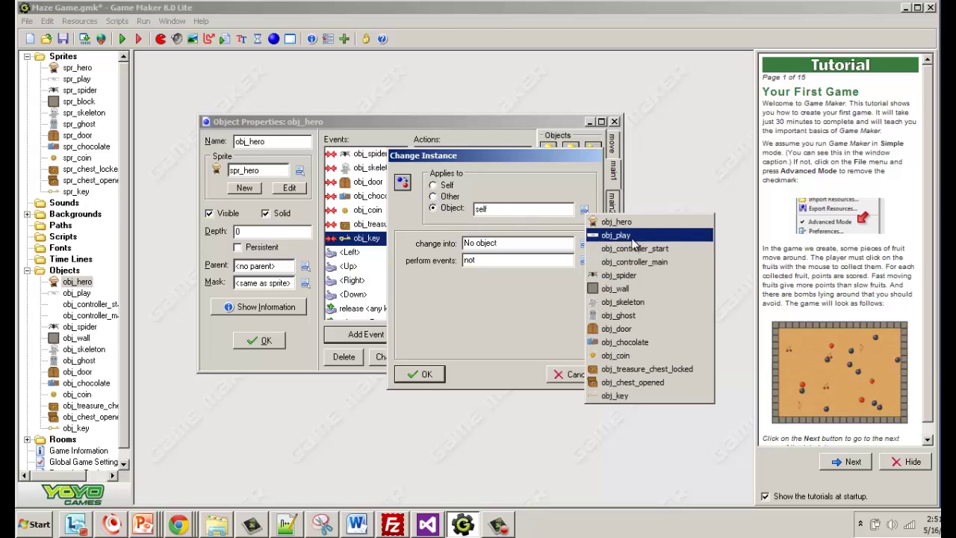
pyautogui.click(634, 369)
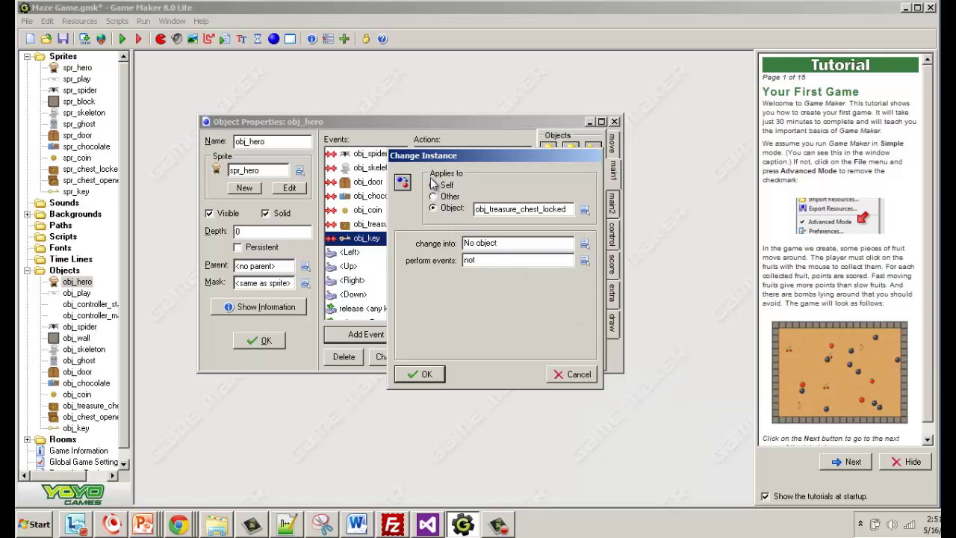
pyautogui.click(586, 246)
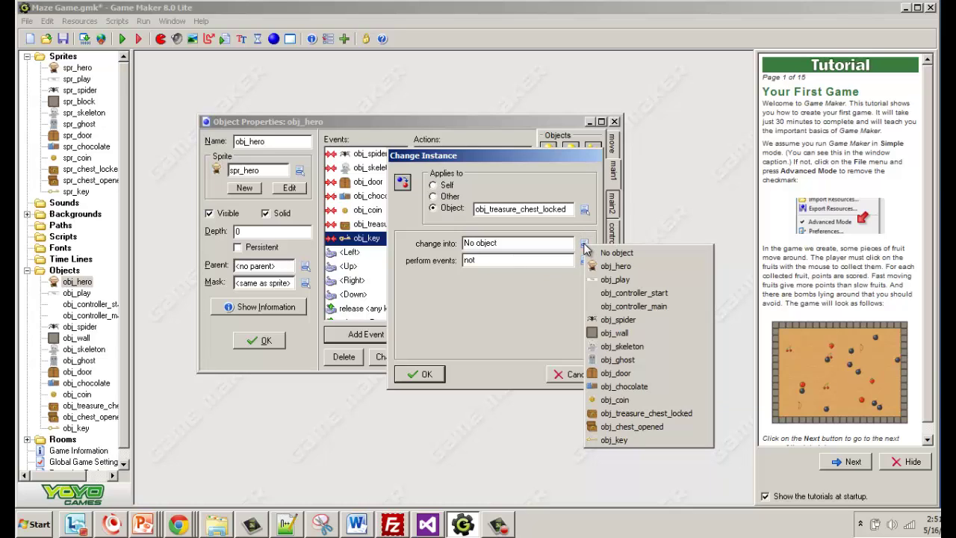
pyautogui.click(659, 426)
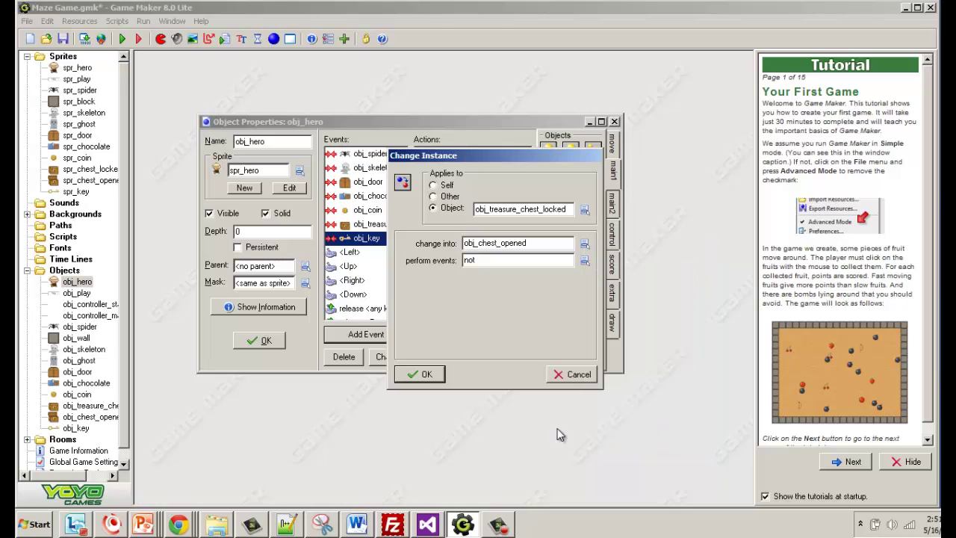
pyautogui.click(429, 375)
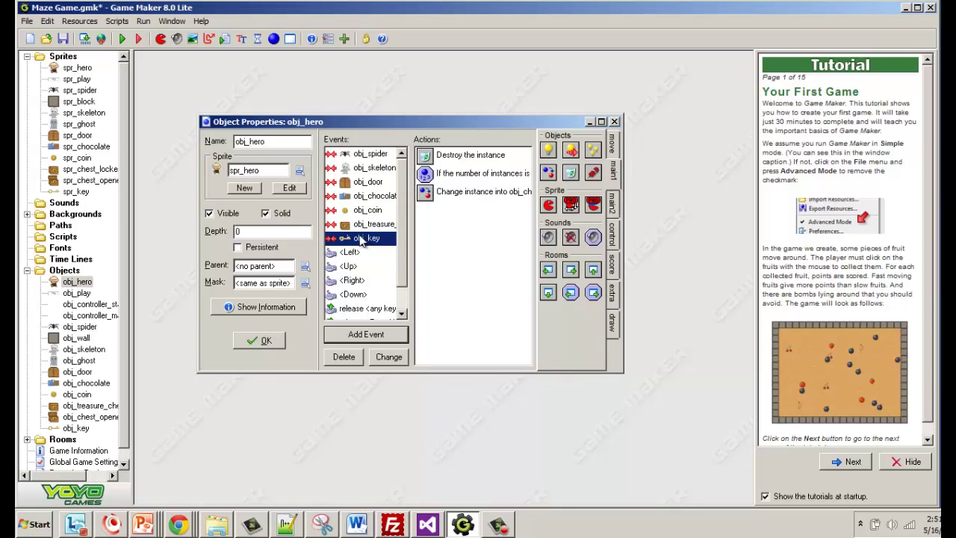
# - Make the Destroy Instance action apply to Other
pyautogui.rightClick(432, 156)
pyautogui.click(440, 159)
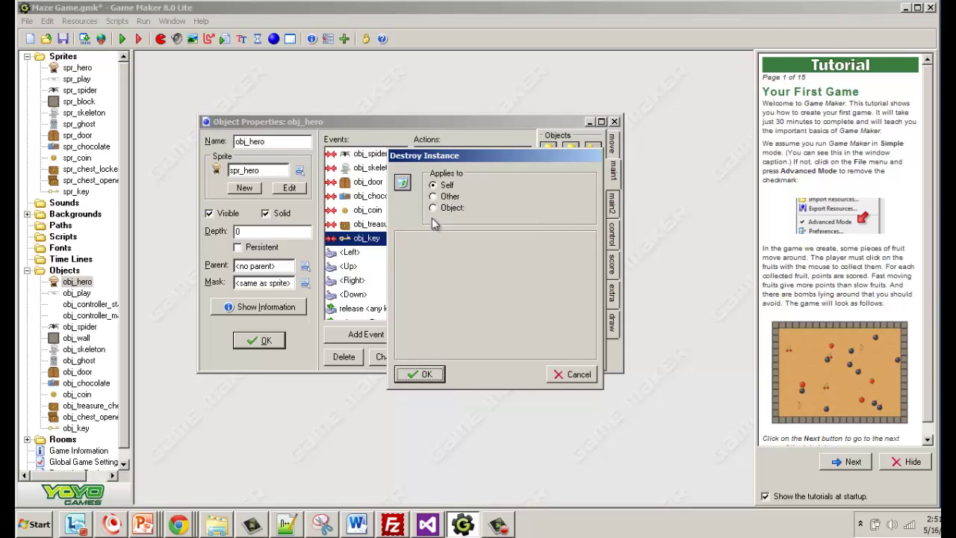
pyautogui.click(433, 197)
pyautogui.click(426, 373)
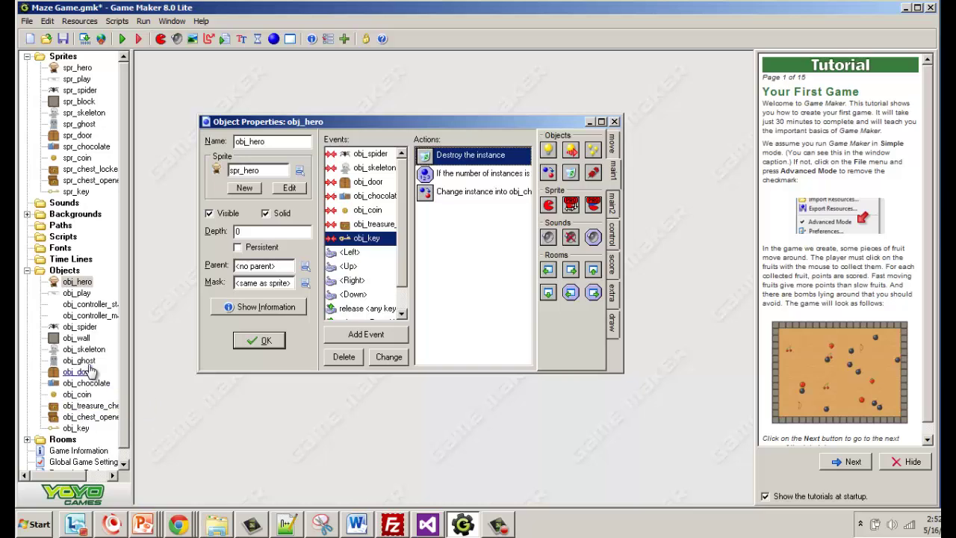
pyautogui.scroll(-1, 131, 426)
# - Open room2 and place an obj_treasure_chest_locked near its top-right
pyautogui.doubleClick(37, 427)
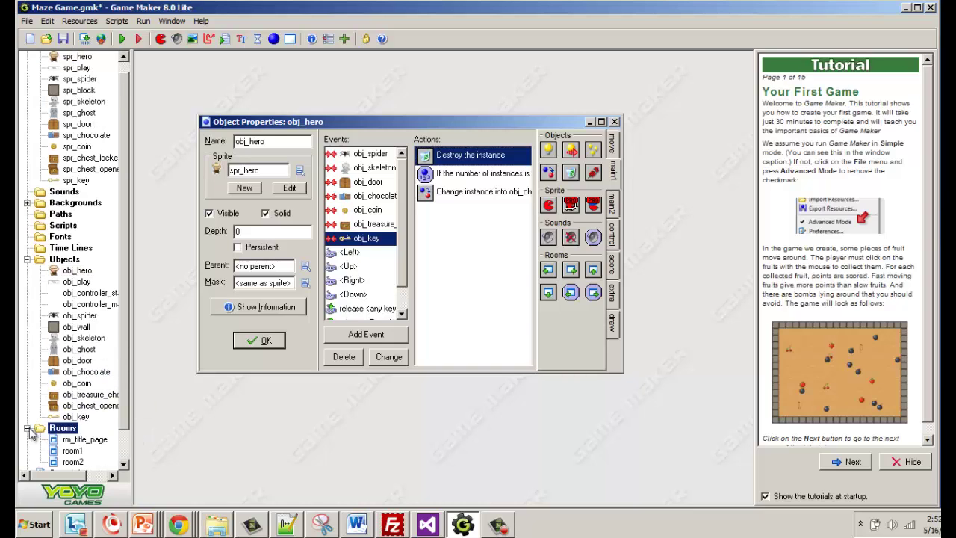
pyautogui.scroll(-1, 62, 429)
pyautogui.doubleClick(71, 428)
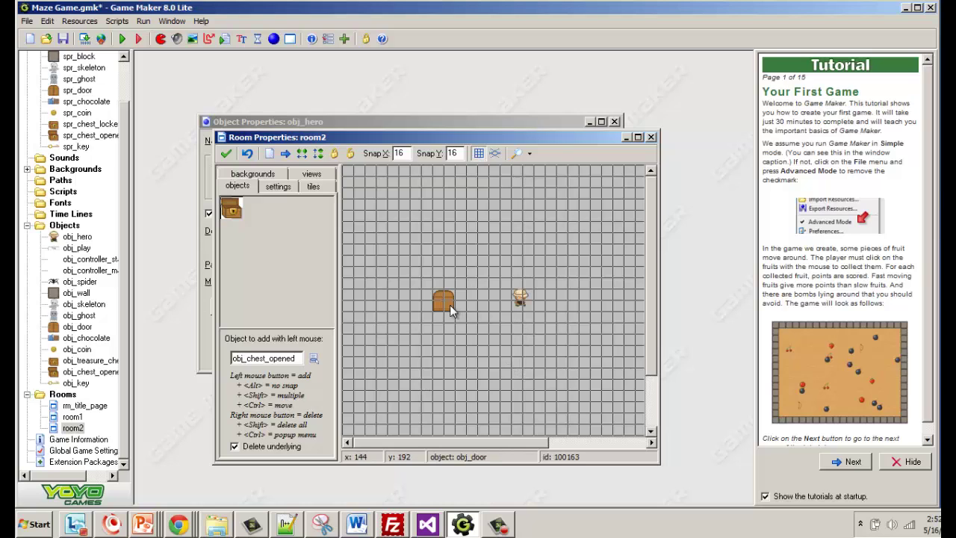
pyautogui.click(236, 211)
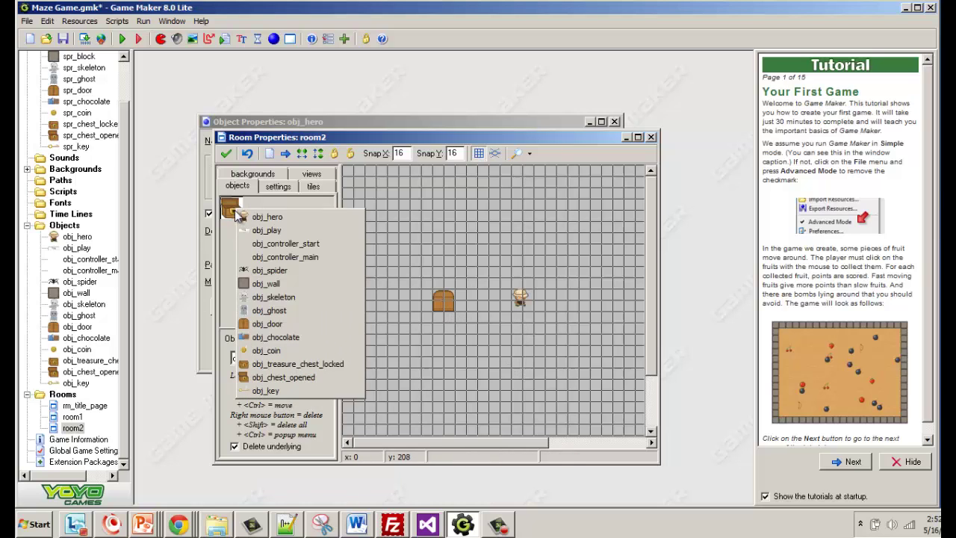
pyautogui.click(326, 363)
pyautogui.click(598, 206)
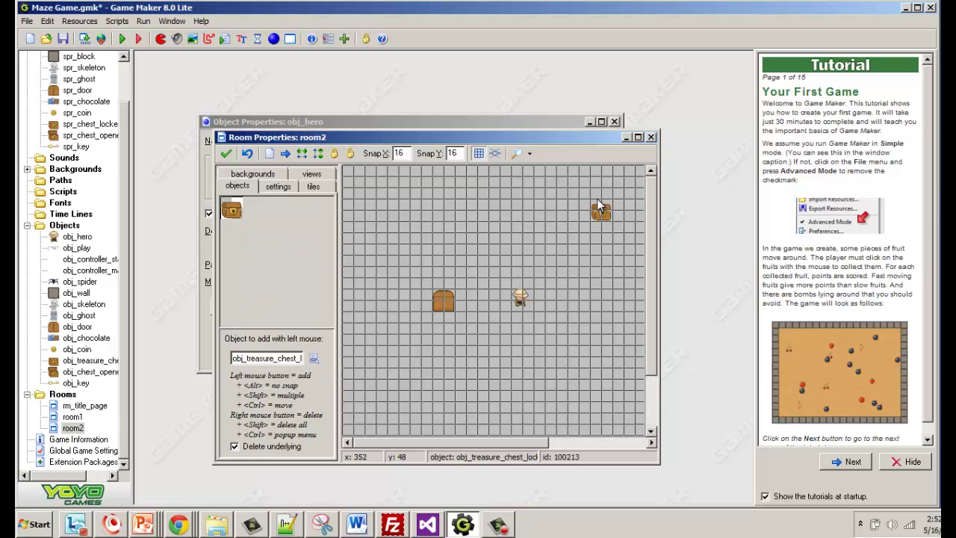
# - Place an obj_key near the bottom of room2 and close the room editor
pyautogui.click(235, 211)
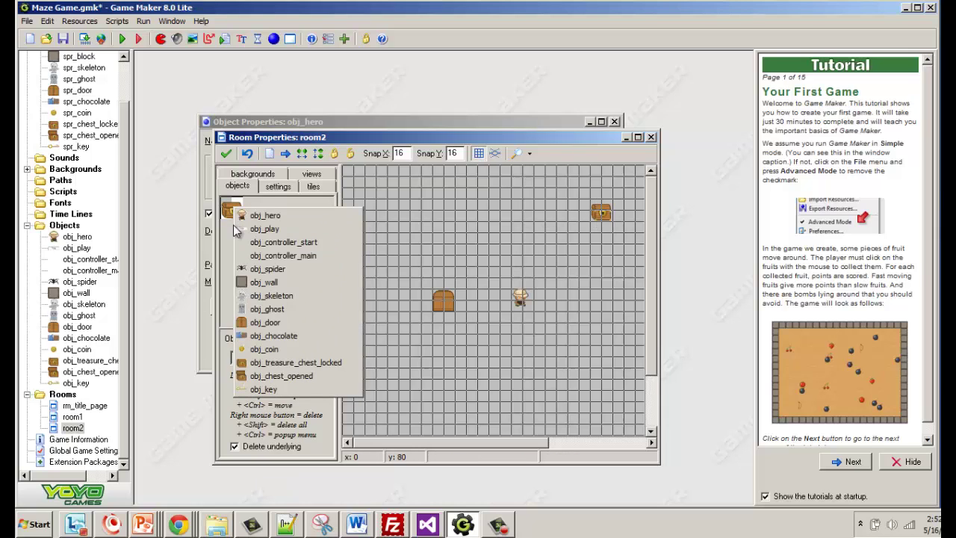
pyautogui.click(299, 390)
pyautogui.click(529, 398)
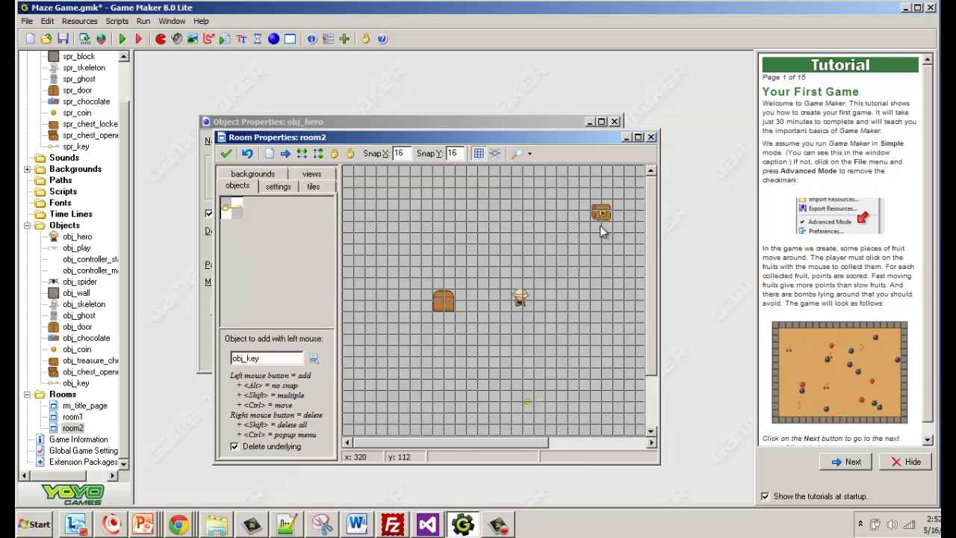
pyautogui.click(225, 153)
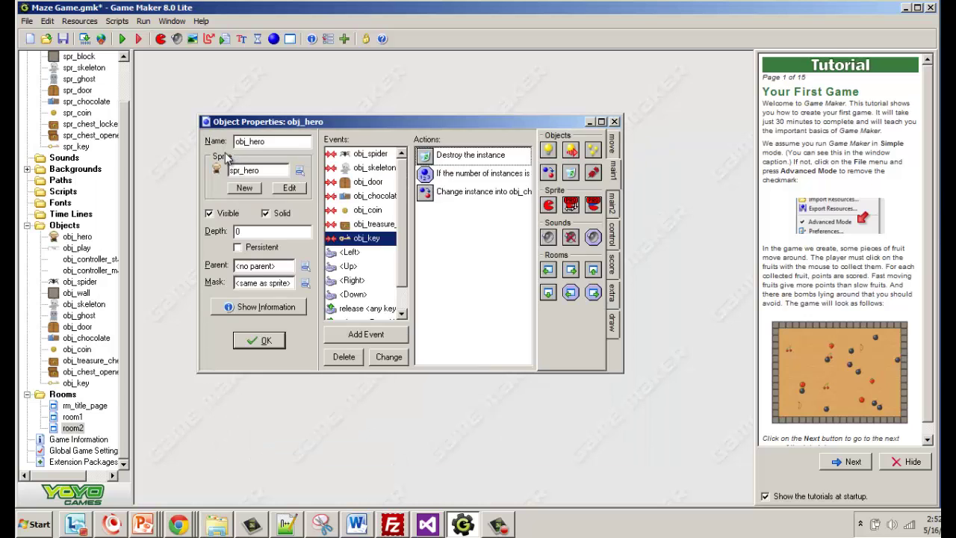
pyautogui.click(123, 39)
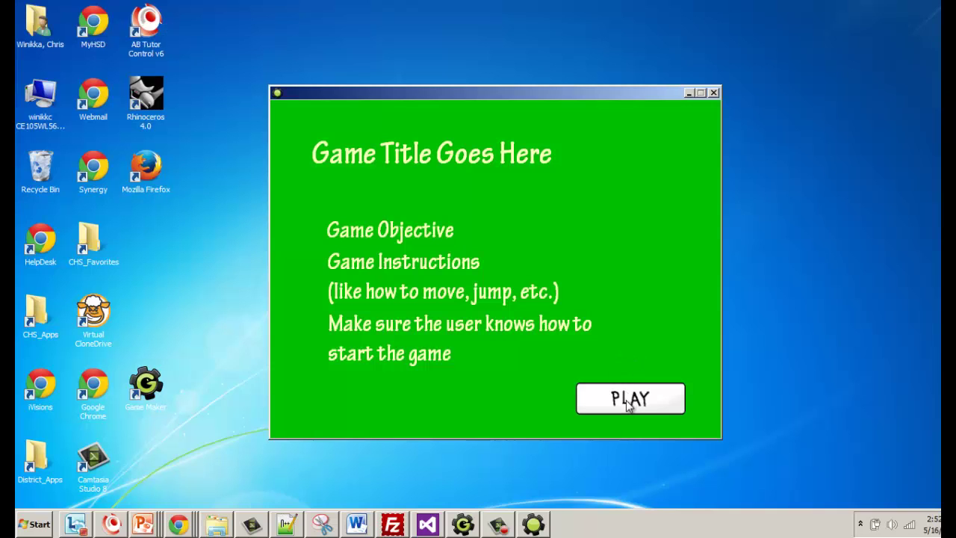
pyautogui.click(629, 401)
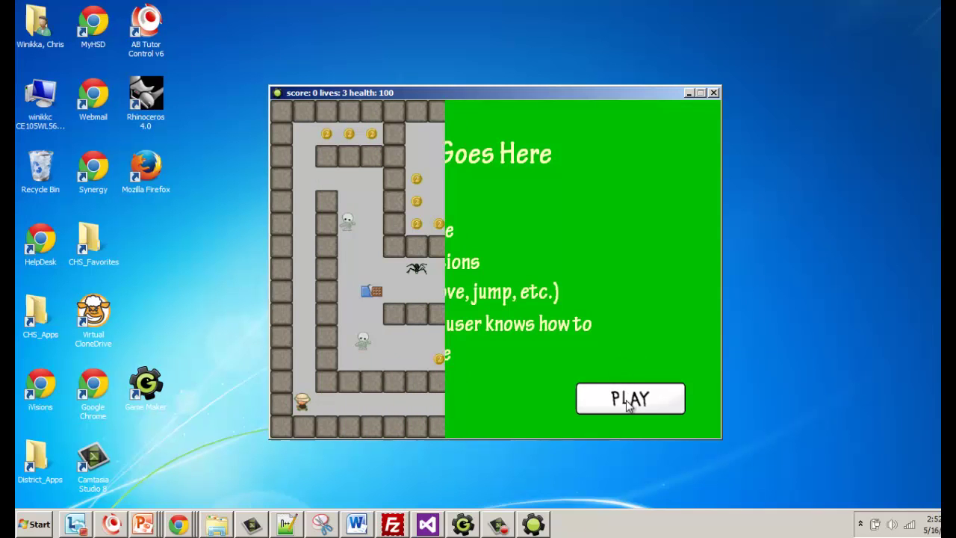
pyautogui.press('Right')
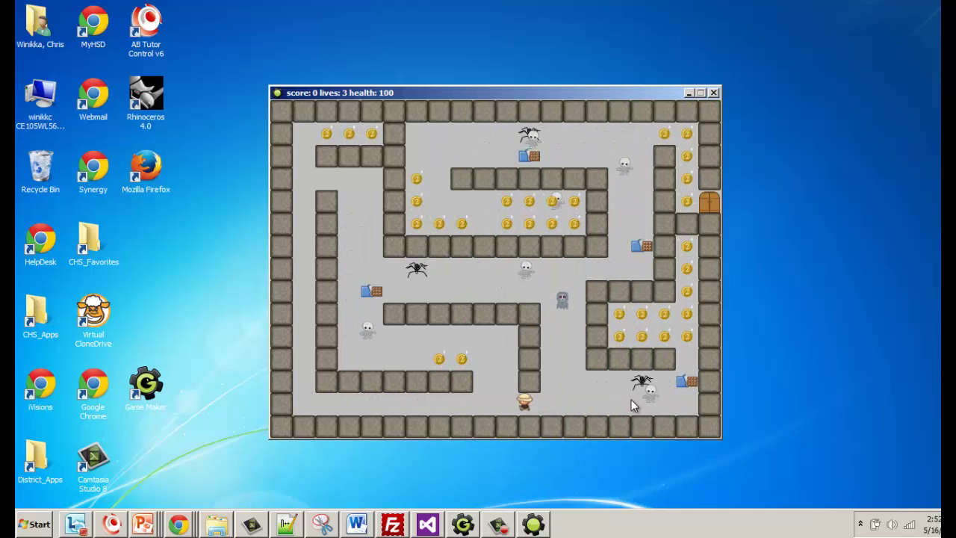
pyautogui.press('Up')
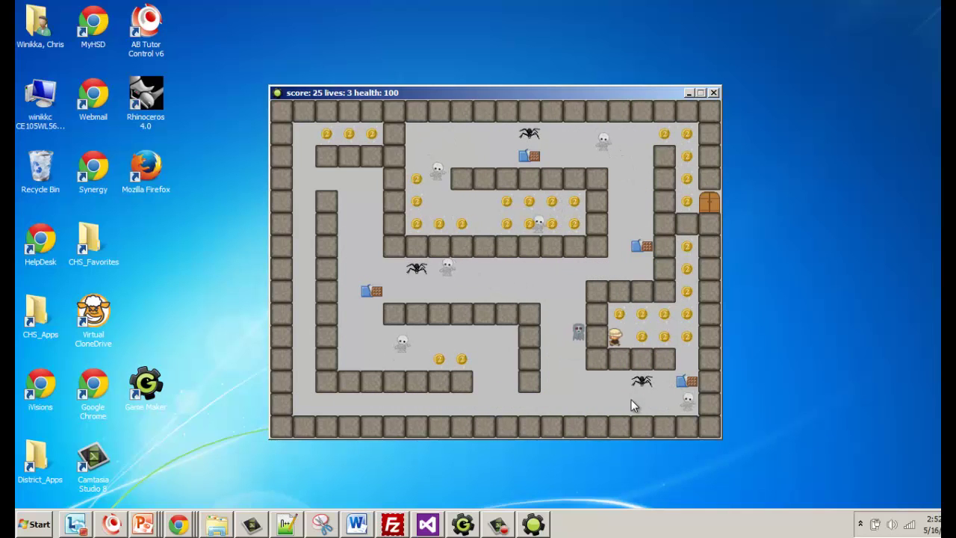
pyautogui.press('Right')
pyautogui.press('Up')
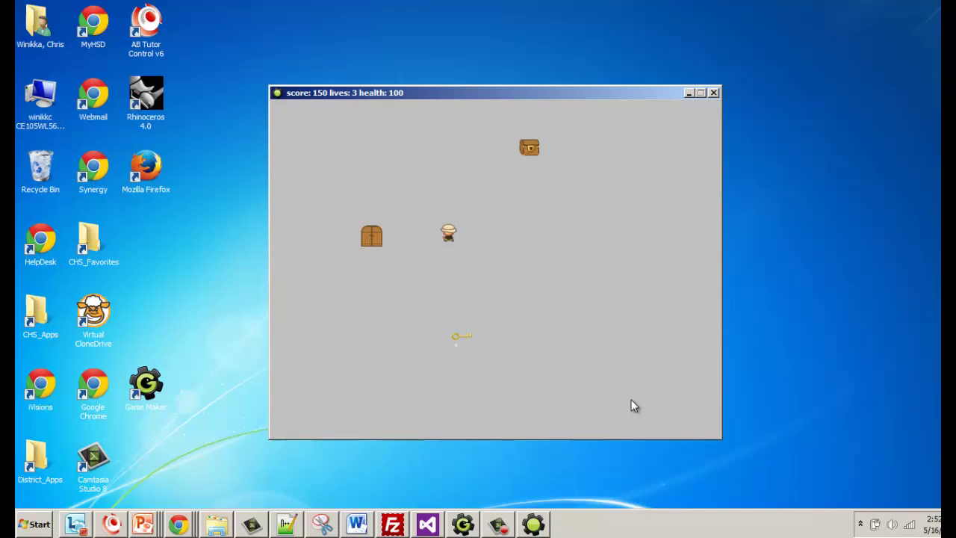
pyautogui.press('Right')
pyautogui.press('Down')
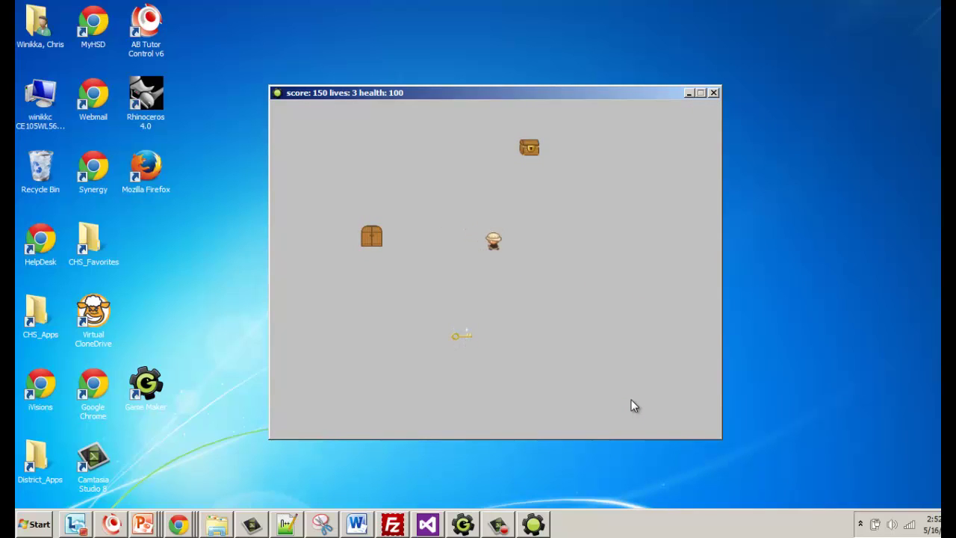
pyautogui.press('Down')
pyautogui.press('Left')
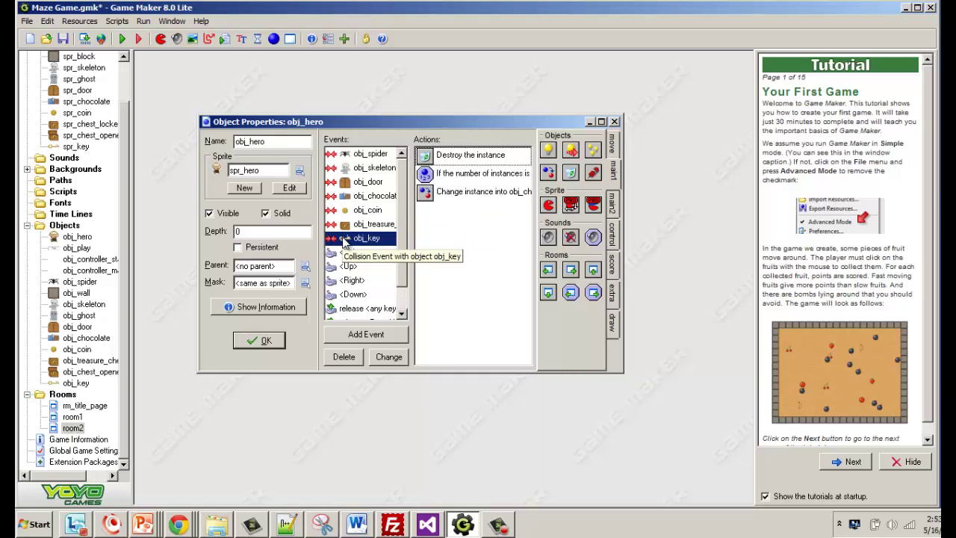
# - Review and confirm the Destroy Instance and obj_key instance-count settings
pyautogui.doubleClick(425, 157)
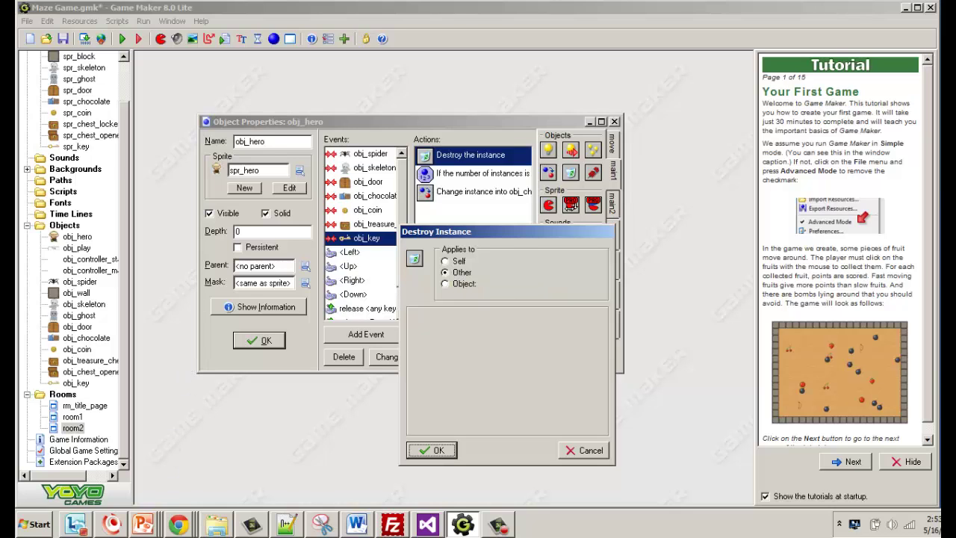
pyautogui.click(437, 450)
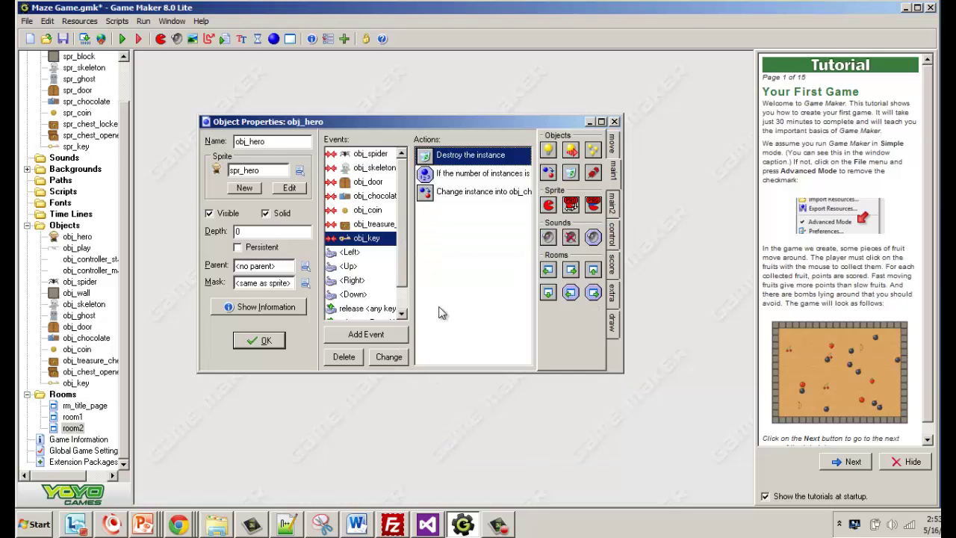
pyautogui.doubleClick(437, 176)
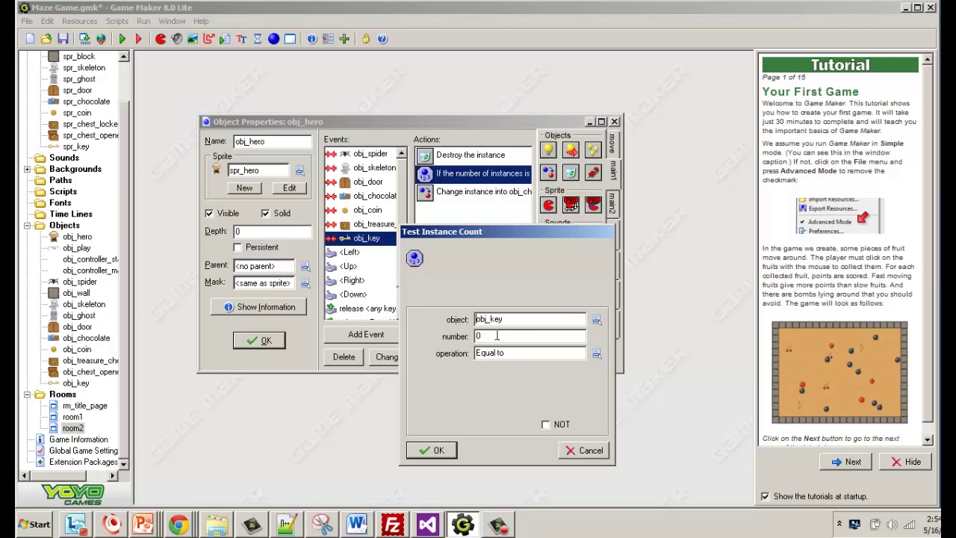
pyautogui.click(454, 451)
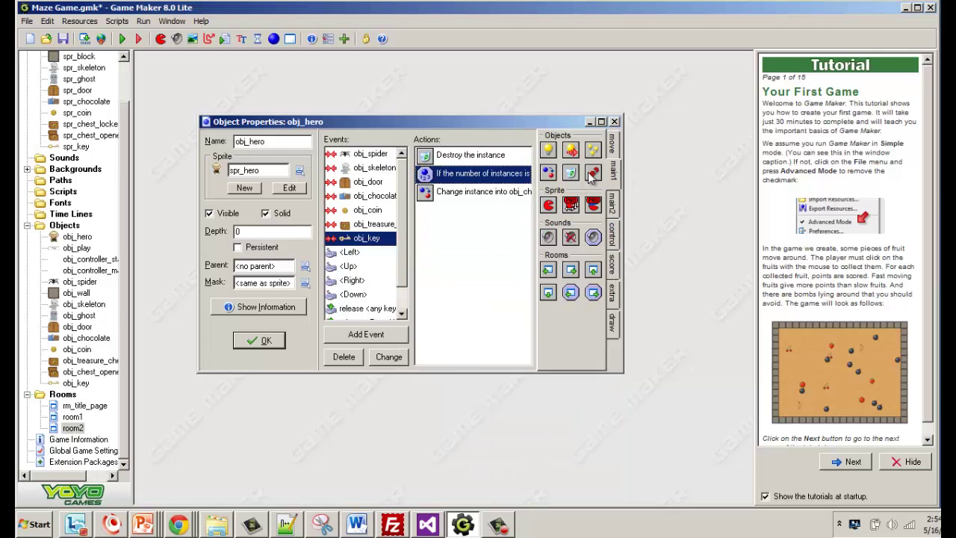
# - Set Change Instance to turn obj_treasure_chest_locked into obj_chest_opened, perform events 'not'
pyautogui.click(601, 121)
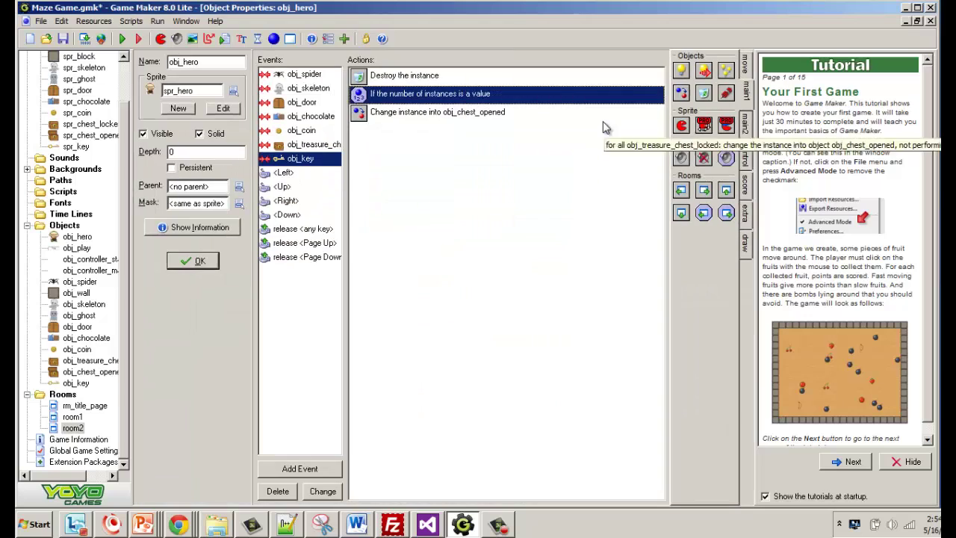
pyautogui.click(361, 117)
pyautogui.doubleClick(361, 113)
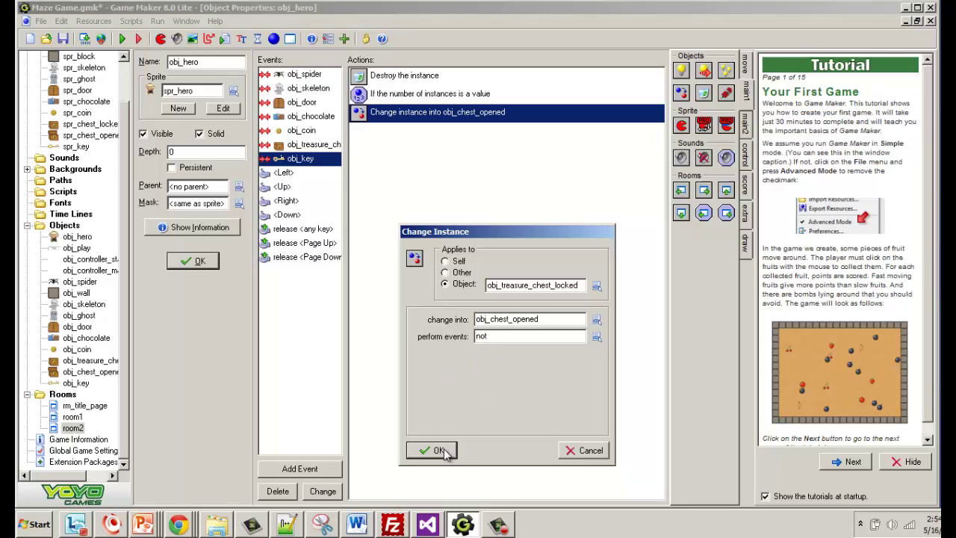
pyautogui.moveTo(502, 218); pyautogui.dragTo(492, 123)
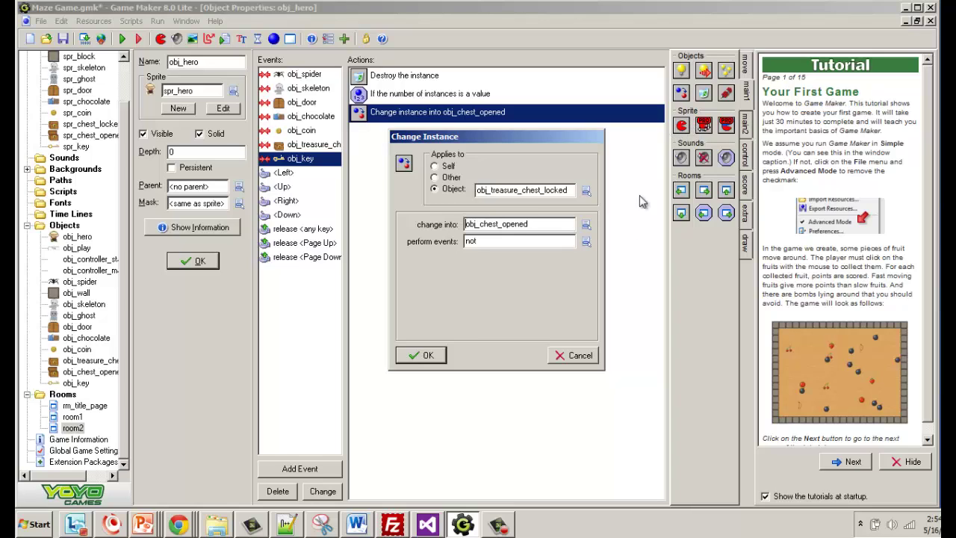
pyautogui.click(420, 355)
# - Scatter five obj_key instances around room2 and run the game
pyautogui.doubleClick(79, 430)
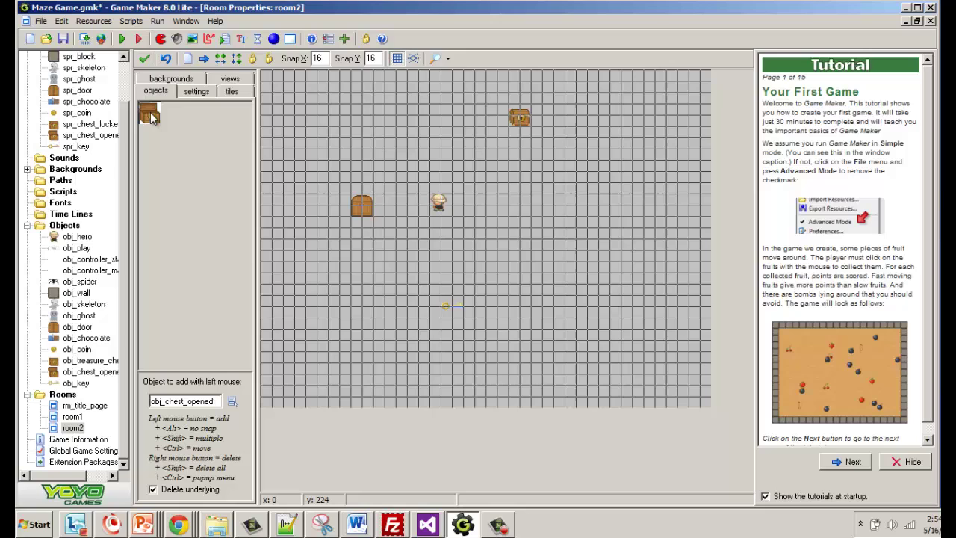
pyautogui.click(150, 114)
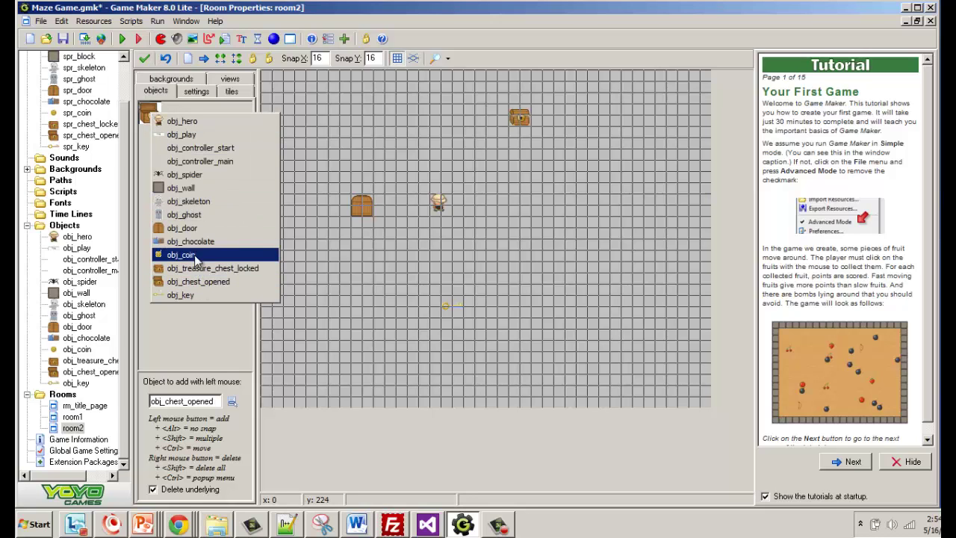
pyautogui.click(179, 295)
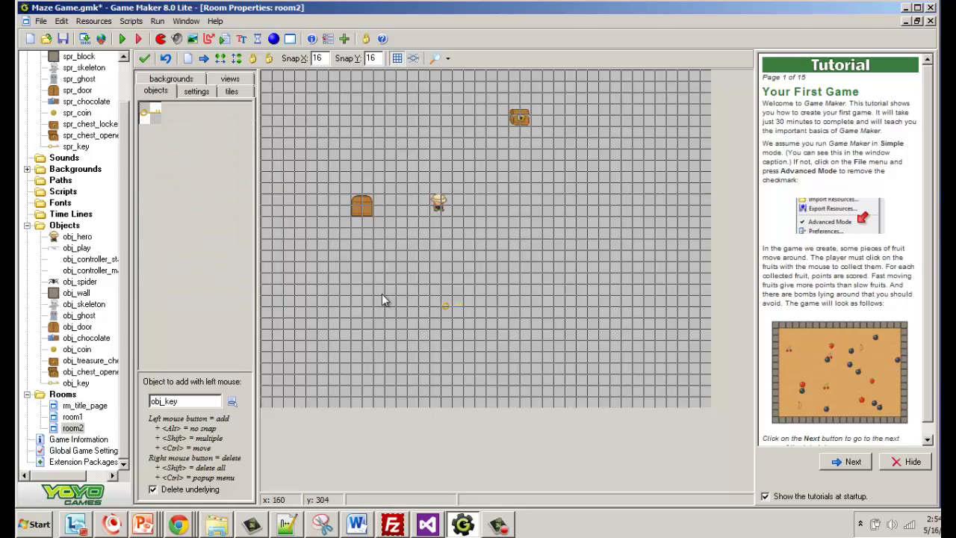
pyautogui.click(355, 294)
pyautogui.click(524, 171)
pyautogui.click(592, 238)
pyautogui.click(512, 283)
pyautogui.click(524, 216)
pyautogui.click(123, 40)
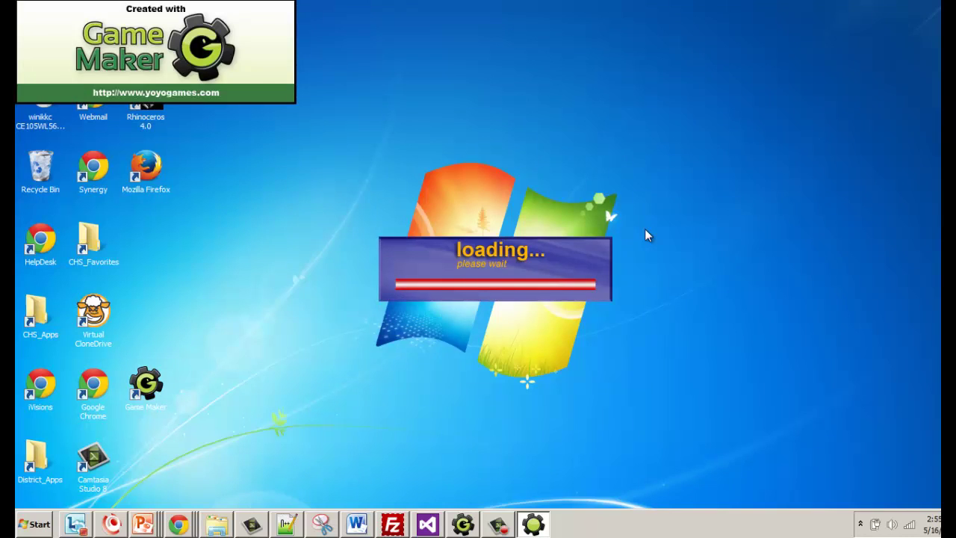
# - Start the game and walk the hero through the maze collecting coins to the door
pyautogui.click(614, 398)
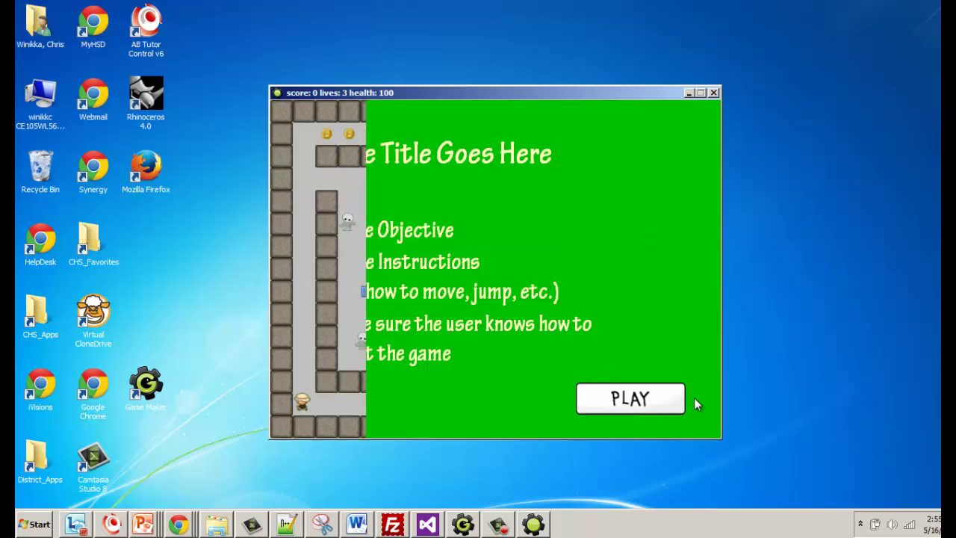
pyautogui.press('Right')
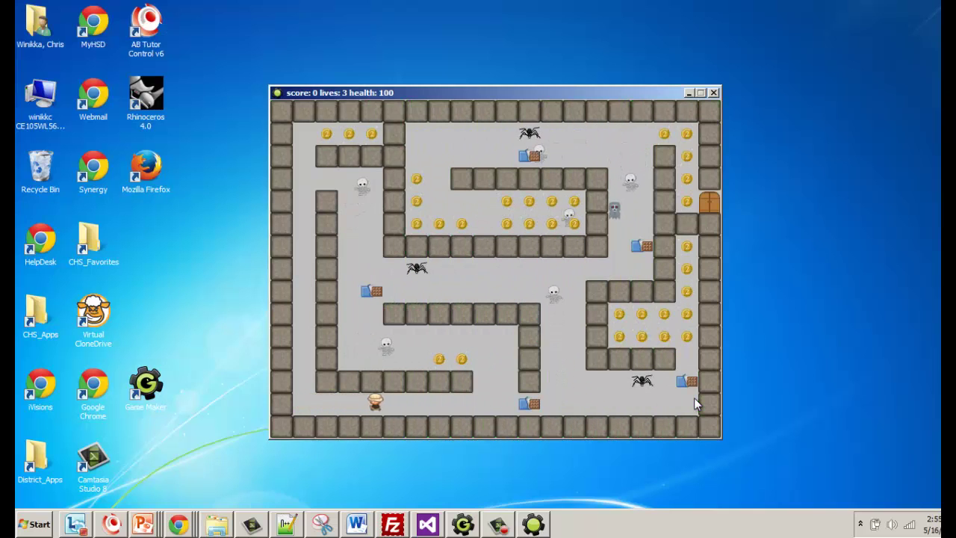
pyautogui.press('Right')
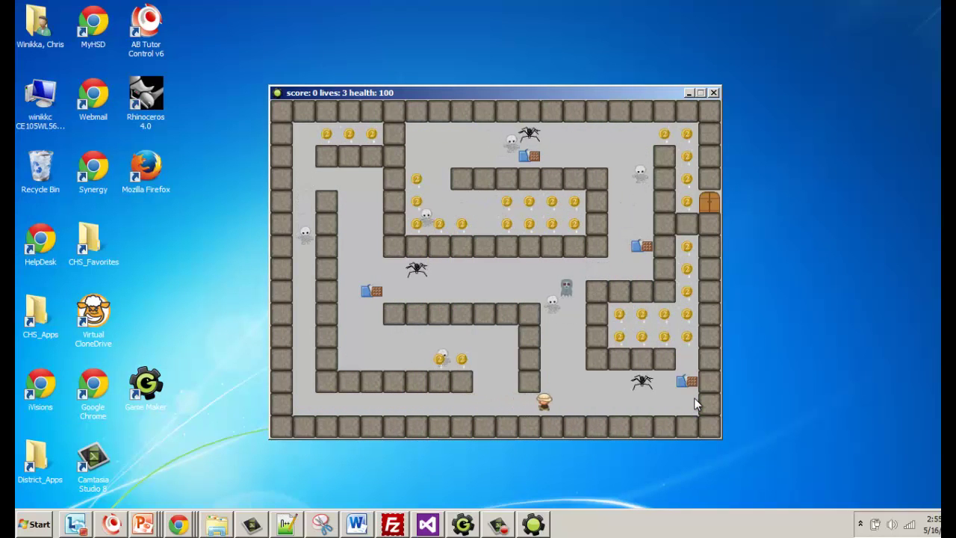
pyautogui.press('Right')
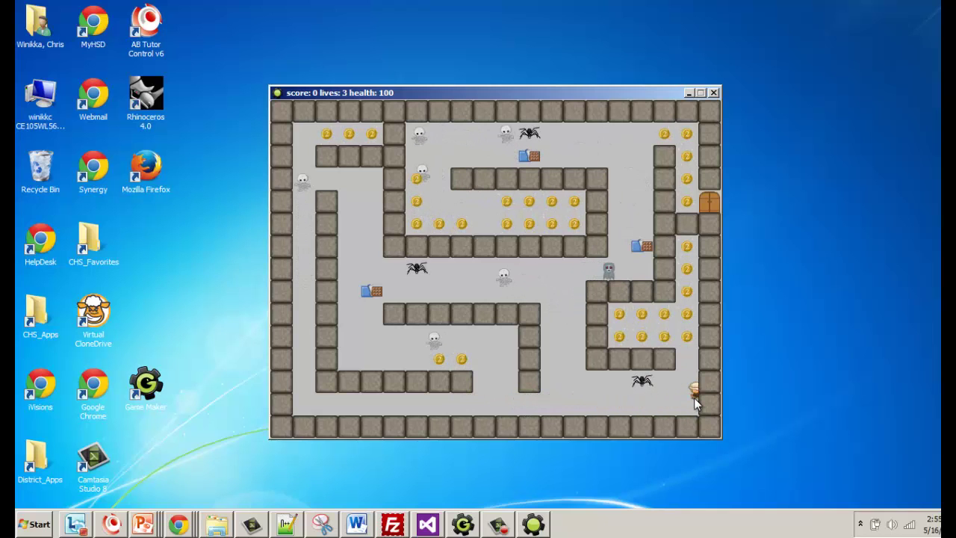
pyautogui.press('Up')
pyautogui.press('Right')
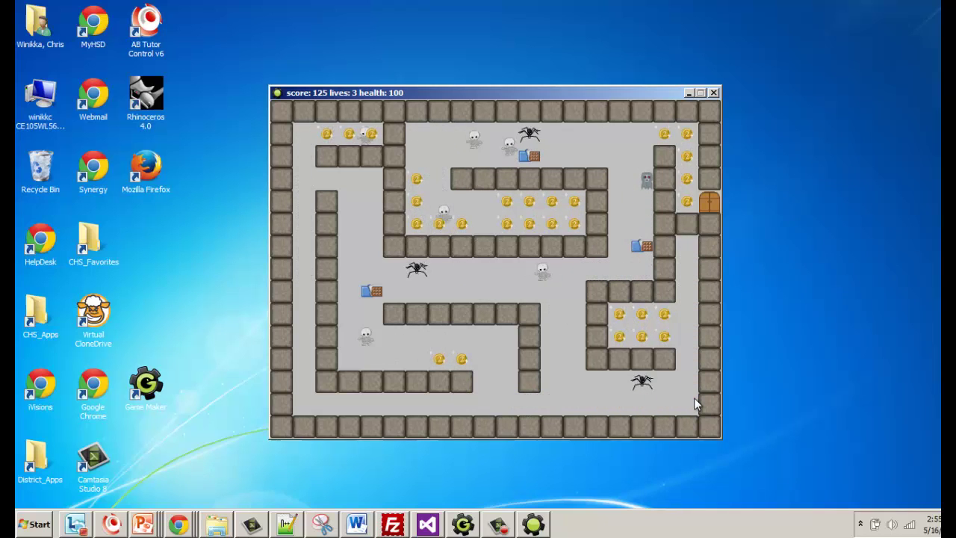
# - Collect all five keys in the key room
pyautogui.press('Right')
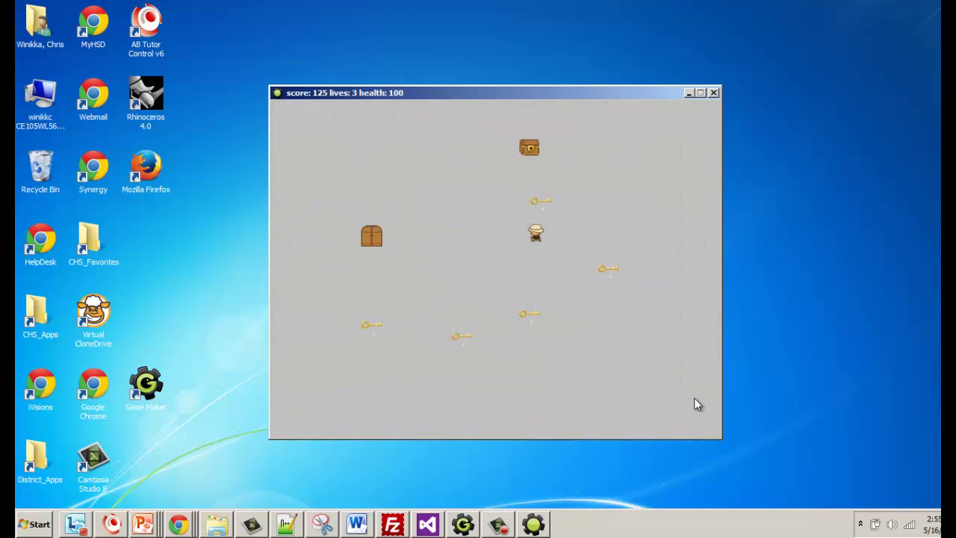
pyautogui.press('Up')
pyautogui.press('Down')
pyautogui.press('Right')
pyautogui.press('Down')
pyautogui.press('Left')
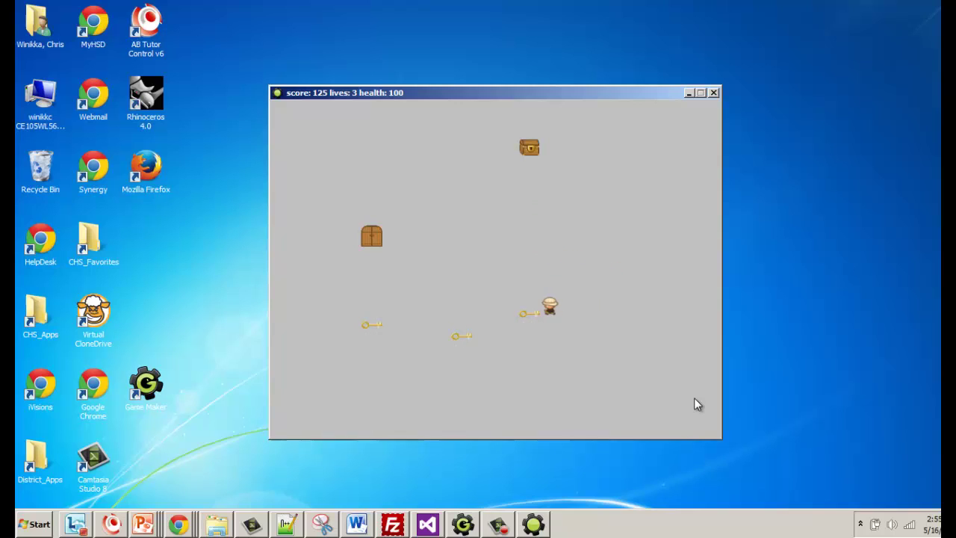
pyautogui.press('Down')
pyautogui.press('Left')
pyautogui.press('Left')
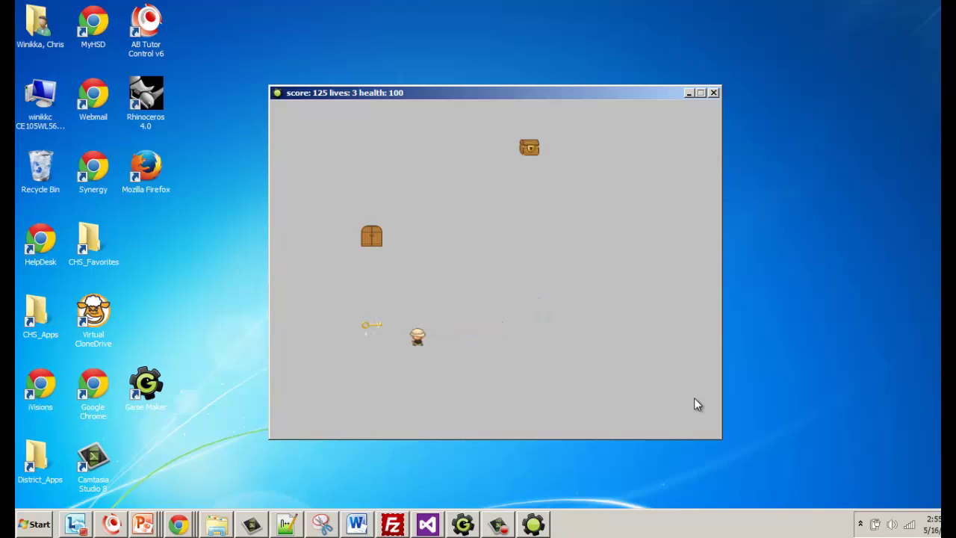
pyautogui.press('Right')
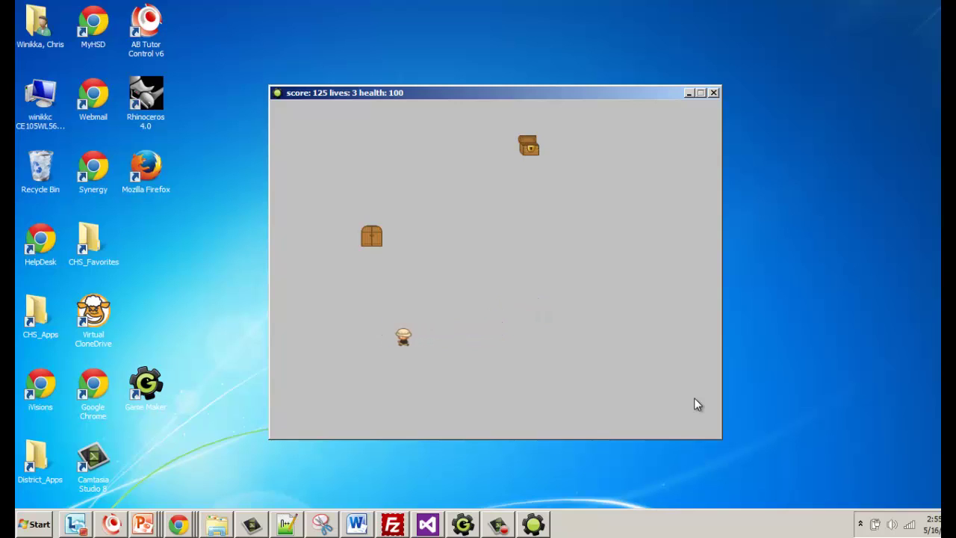
# - Walk the hero onto the treasure chest, then close the test game
pyautogui.press('Up')
pyautogui.press('Up')
pyautogui.press('Right')
pyautogui.press('Up')
pyautogui.press('Up')
pyautogui.press('Down')
pyautogui.press('Up')
pyautogui.click(714, 93)
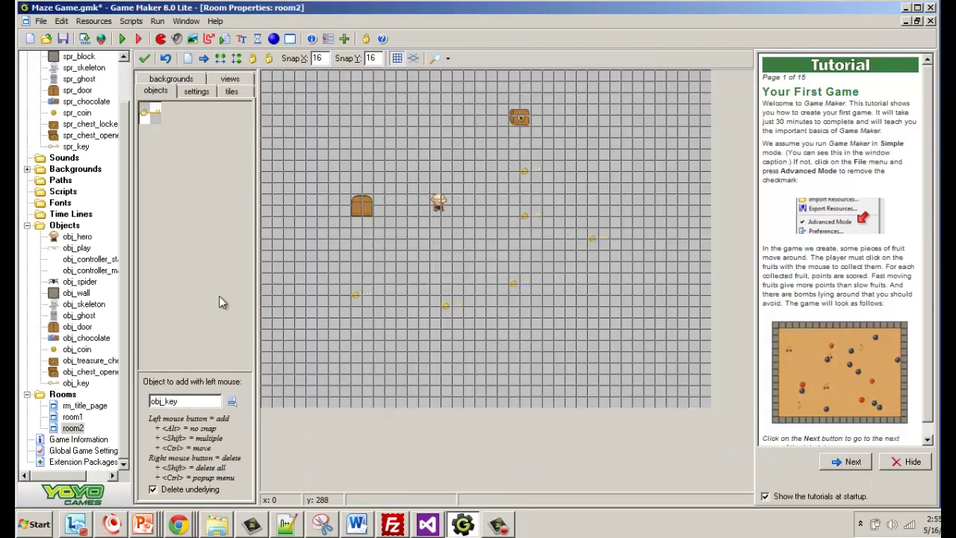
# - Open obj_hero and review the obj_treasure_chest_locked collision's message, highscore and play-again actions
pyautogui.doubleClick(71, 237)
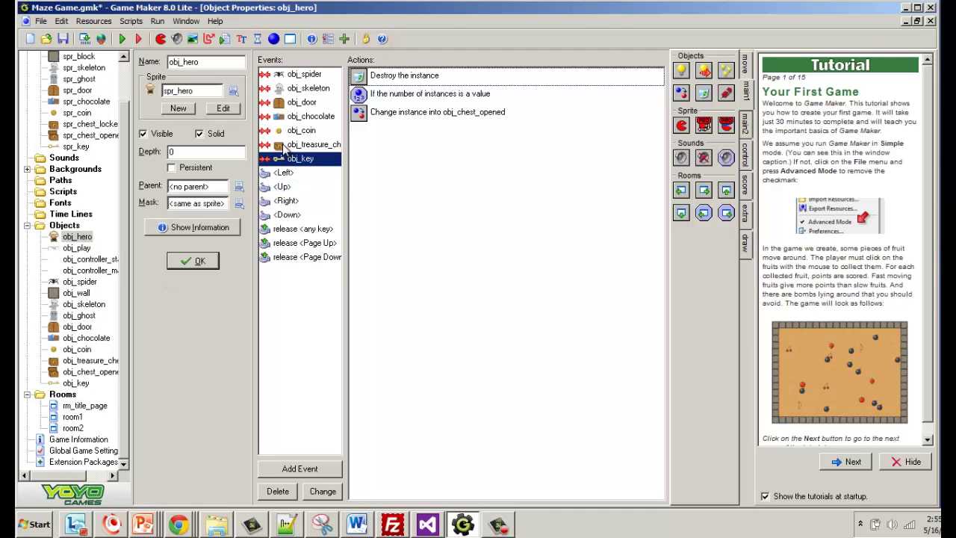
pyautogui.click(284, 146)
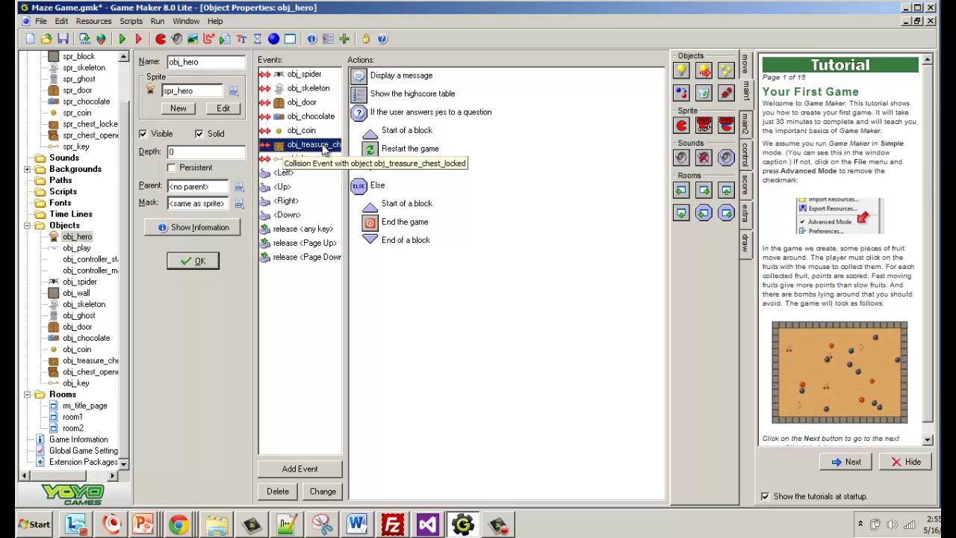
pyautogui.moveTo(365, 79)
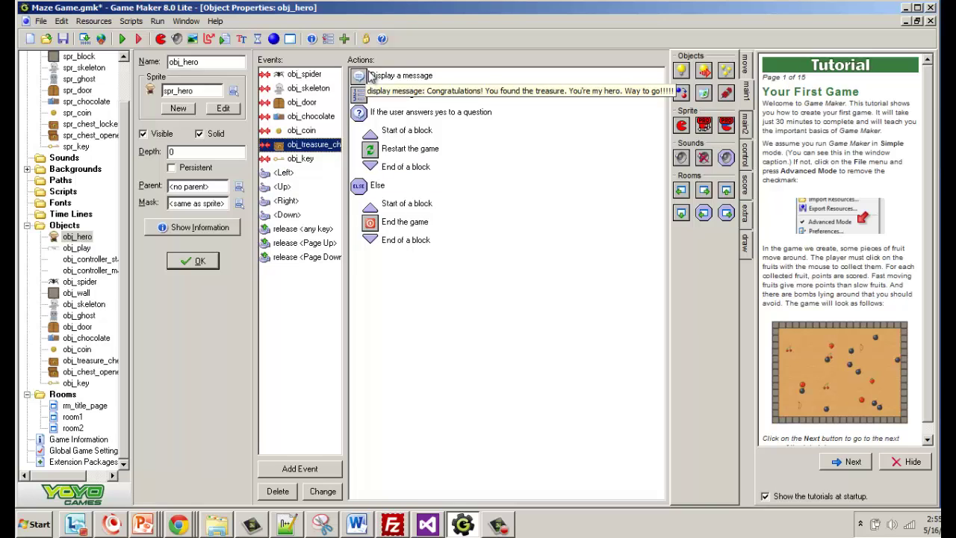
pyautogui.moveTo(364, 99)
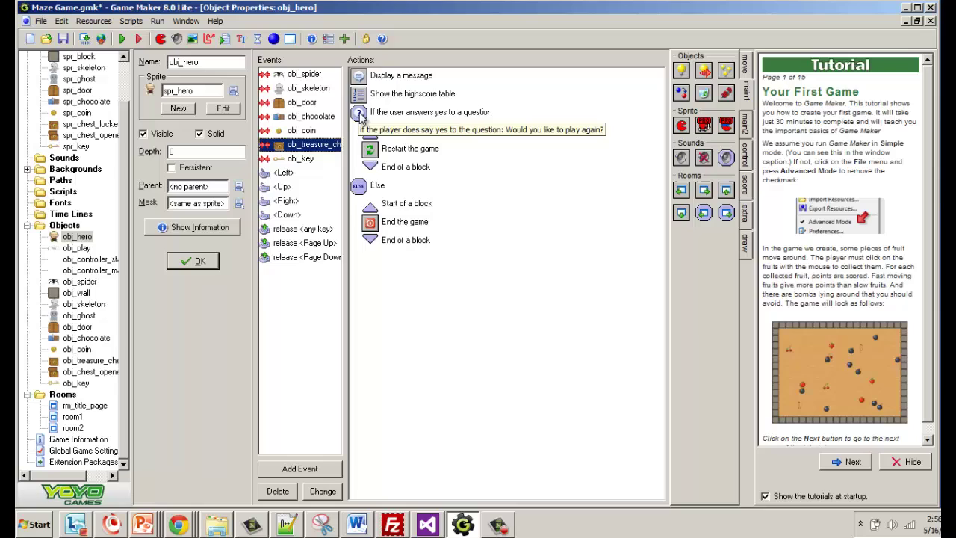
pyautogui.moveTo(370, 153)
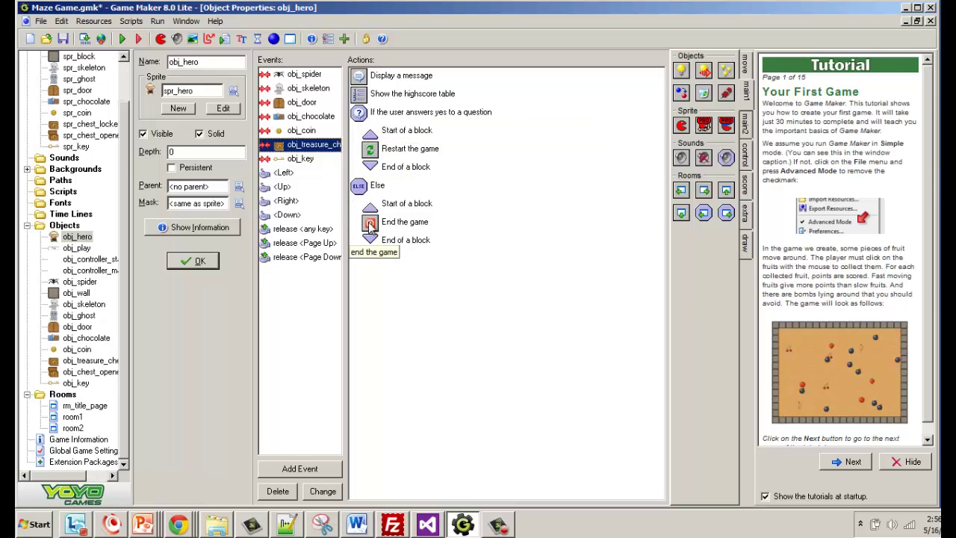
pyautogui.rightClick(291, 148)
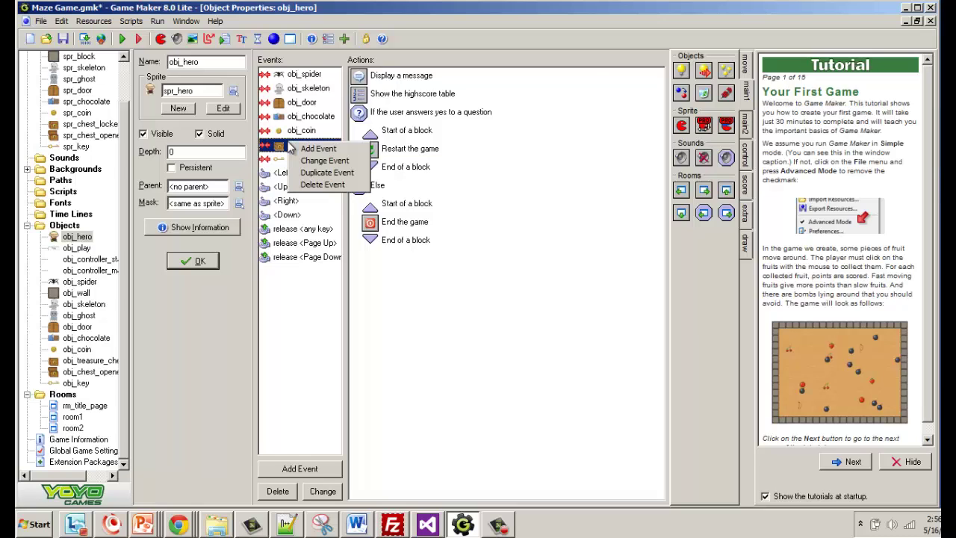
# - Change the winning collision event from obj_treasure_chest_locked to obj_chest_opened
pyautogui.click(281, 149)
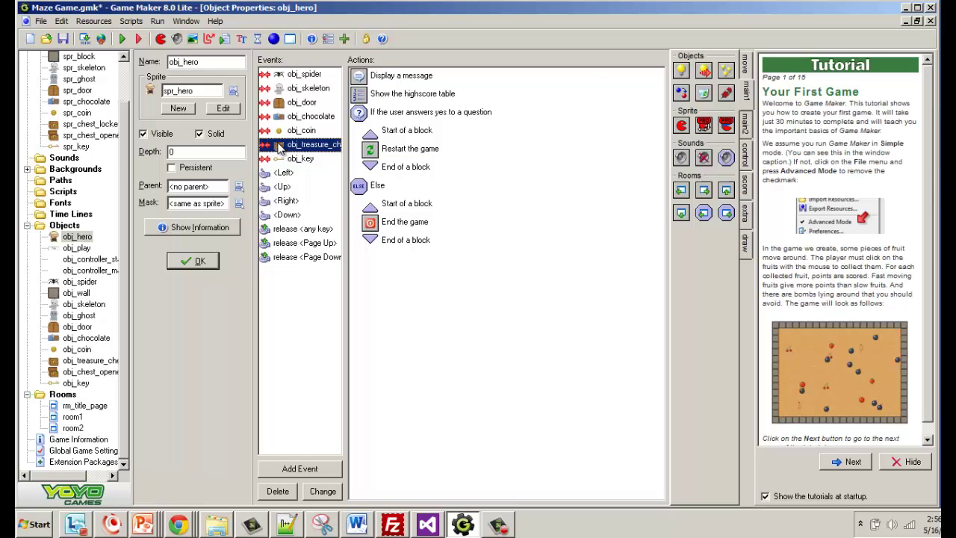
pyautogui.rightClick(282, 149)
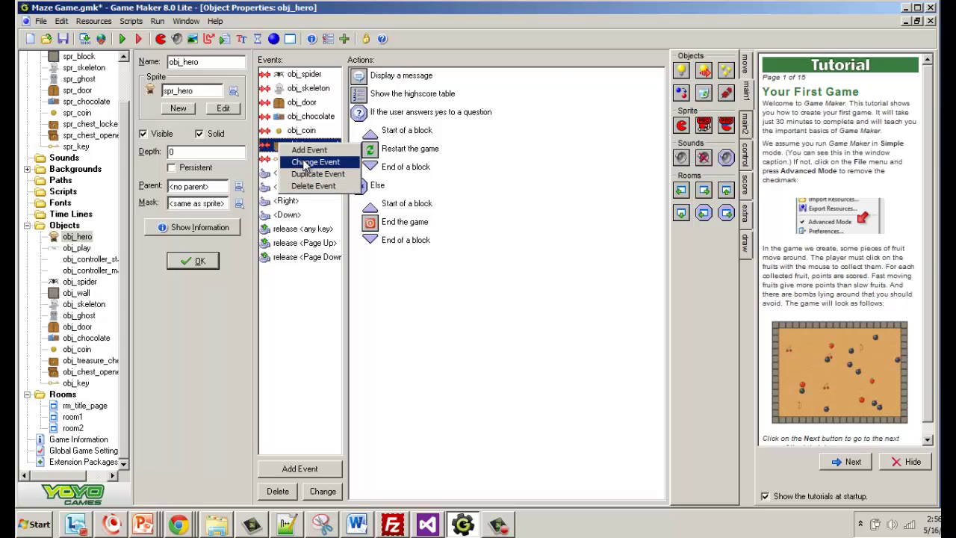
pyautogui.click(304, 163)
pyautogui.click(265, 204)
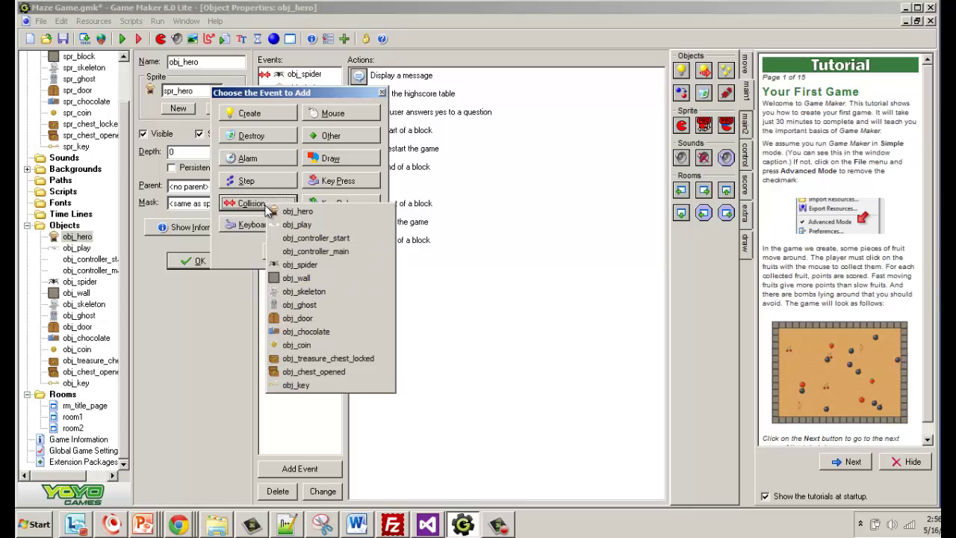
pyautogui.click(309, 373)
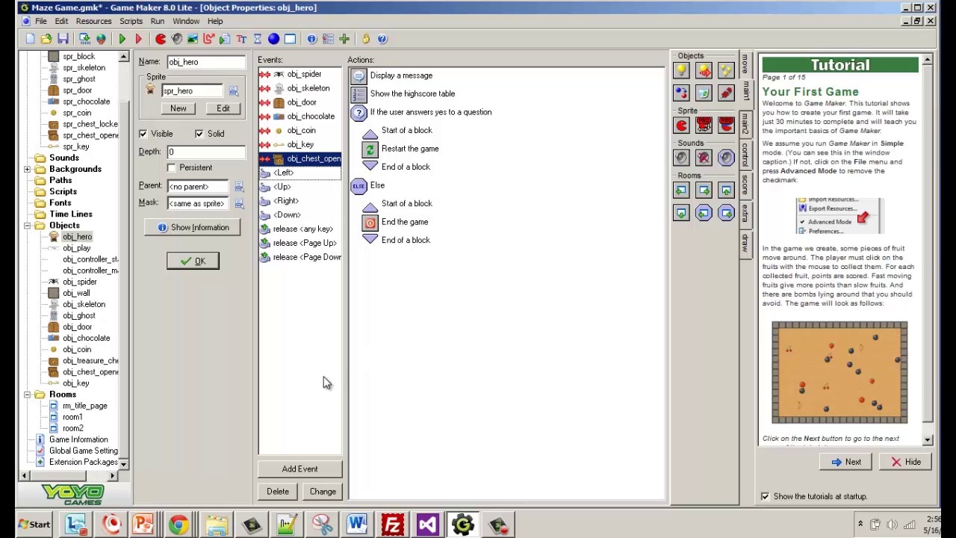
# - Add a collision event with obj_treasure_chest_locked to obj_hero
pyautogui.click(302, 472)
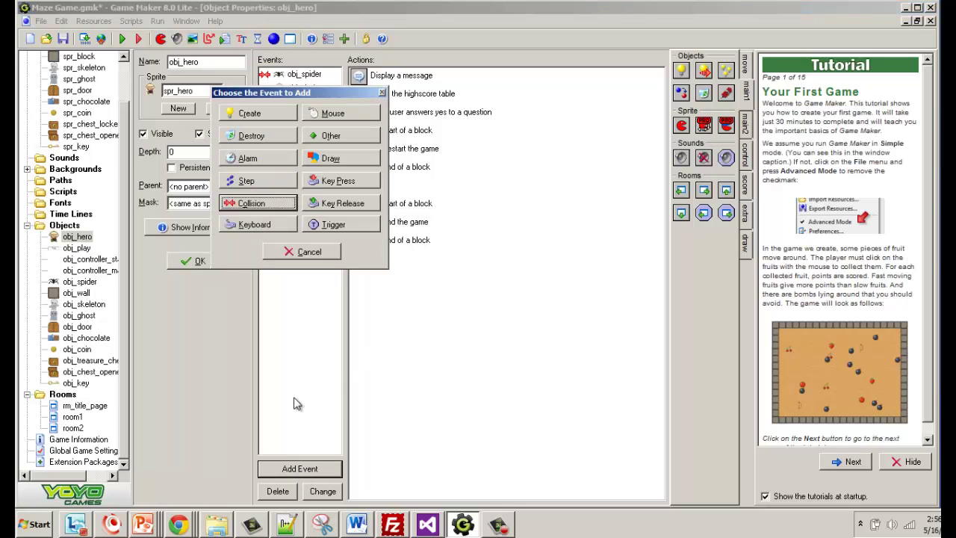
pyautogui.click(246, 205)
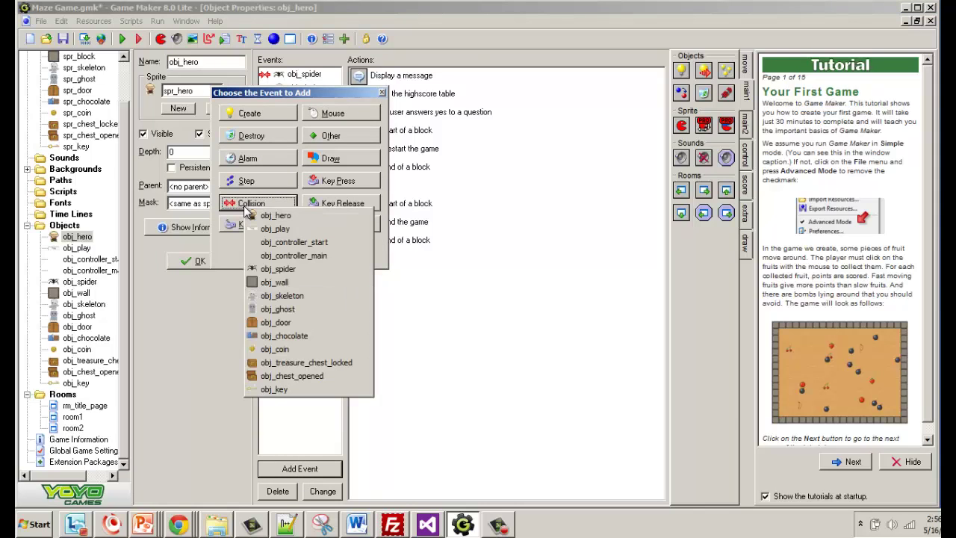
pyautogui.click(302, 365)
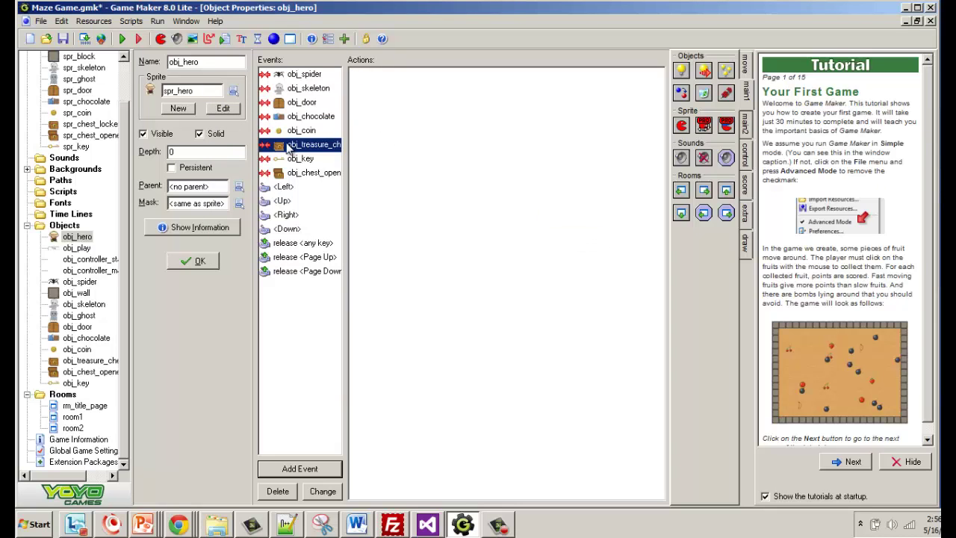
# - Add a Display Message action ending '…s locked. Did you get all the keys?' to the chest collision
pyautogui.click(746, 128)
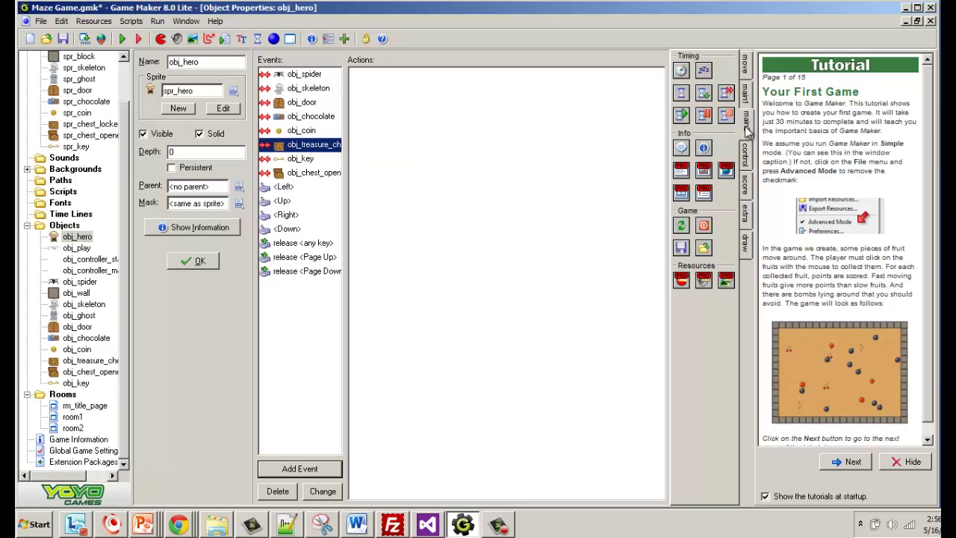
pyautogui.moveTo(681, 150); pyautogui.dragTo(496, 128)
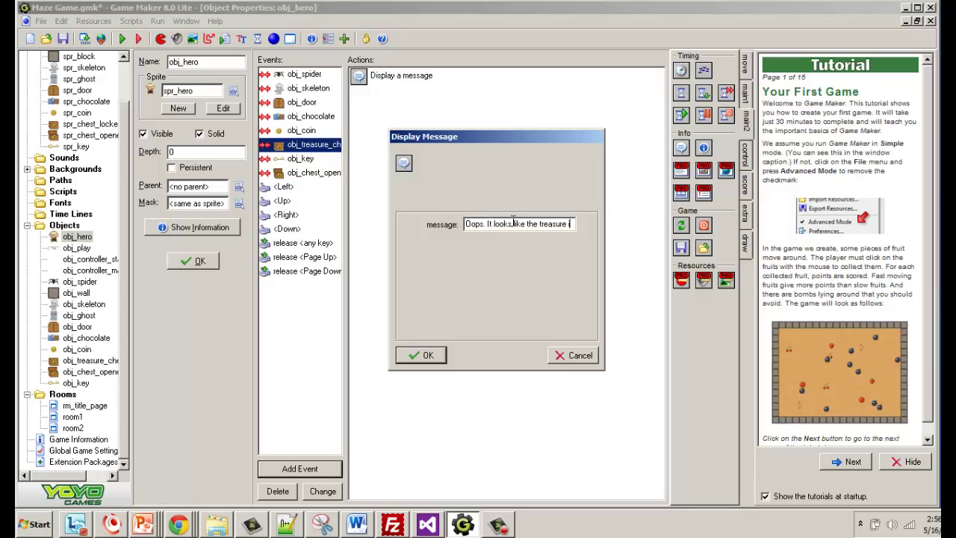
pyautogui.write('s locked.')
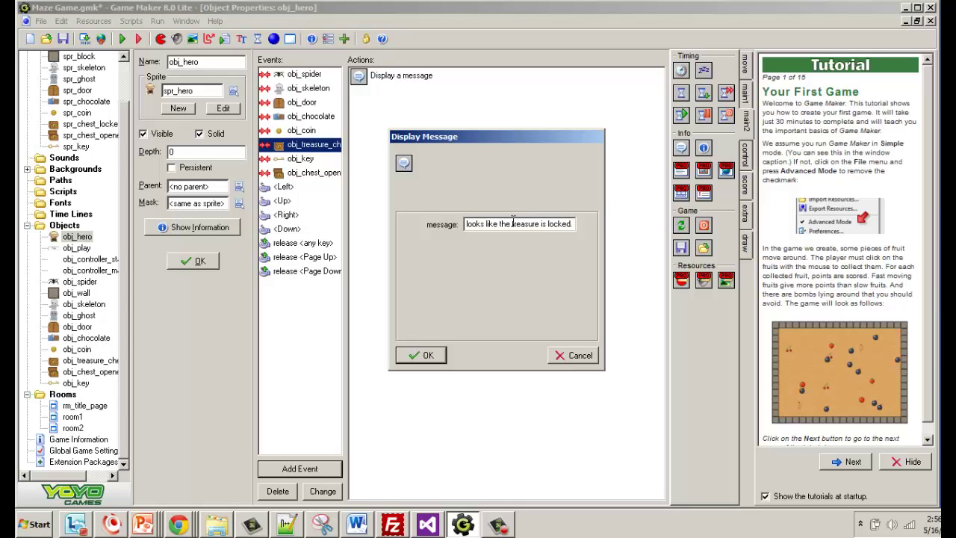
pyautogui.write(' Did you get a')
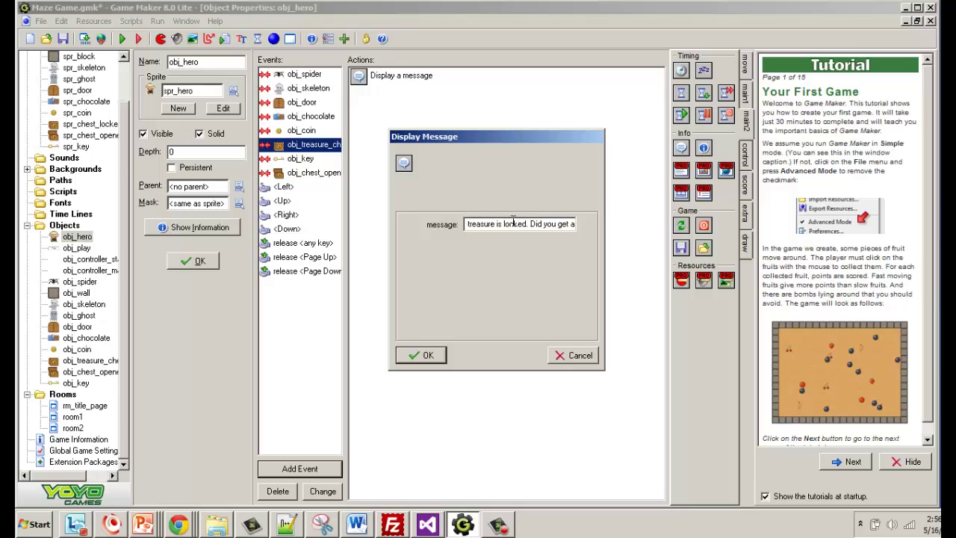
pyautogui.write('ll the keys')
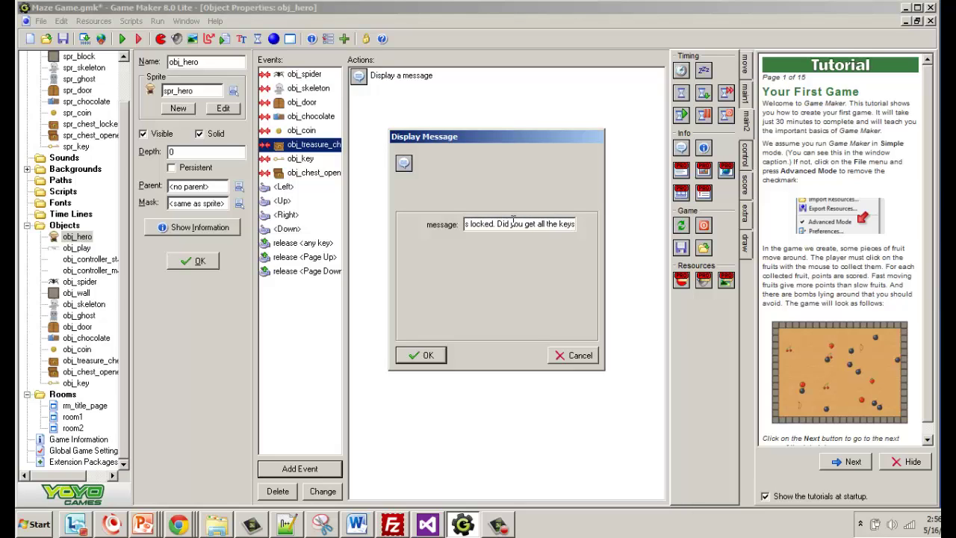
pyautogui.write('?')
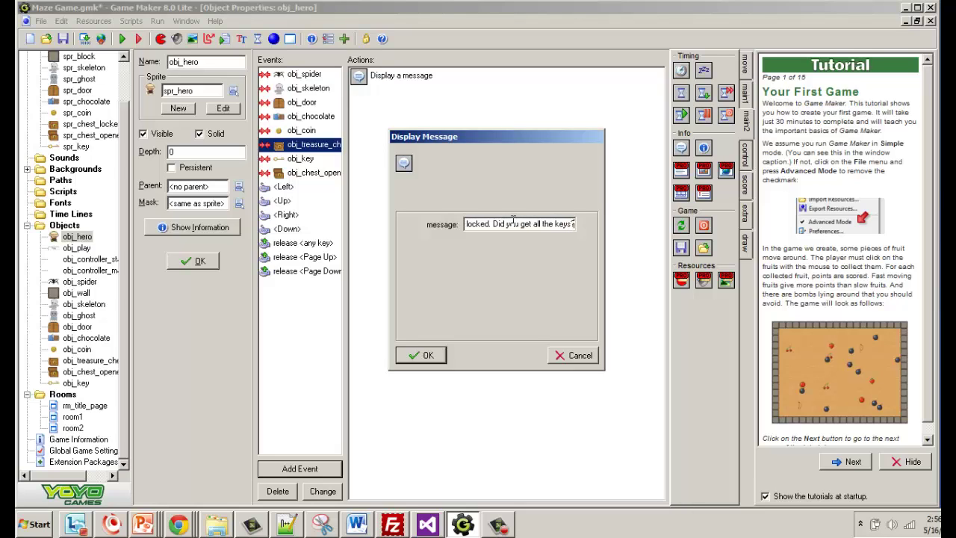
pyautogui.click(427, 355)
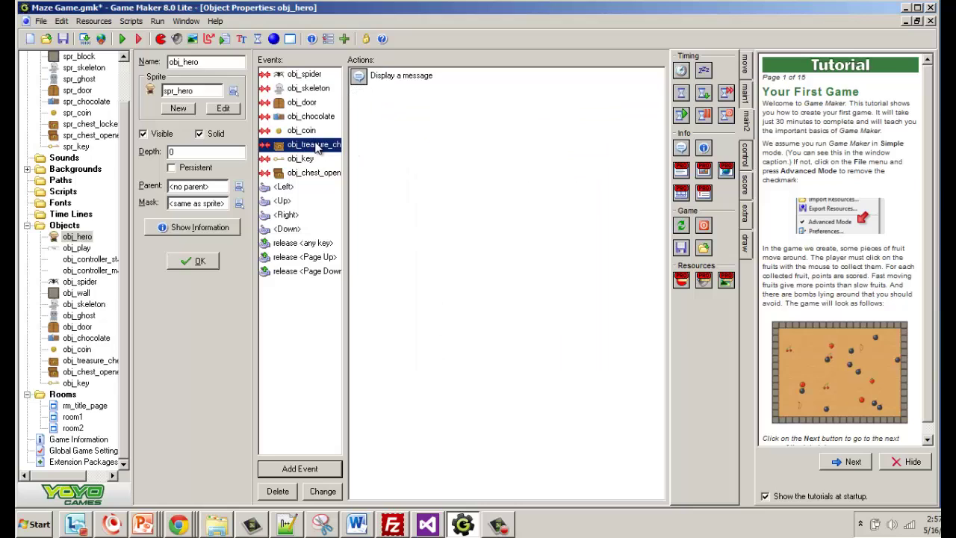
# - Check the obj_chest_open collision actions, then save the project and run the game
pyautogui.moveTo(359, 77)
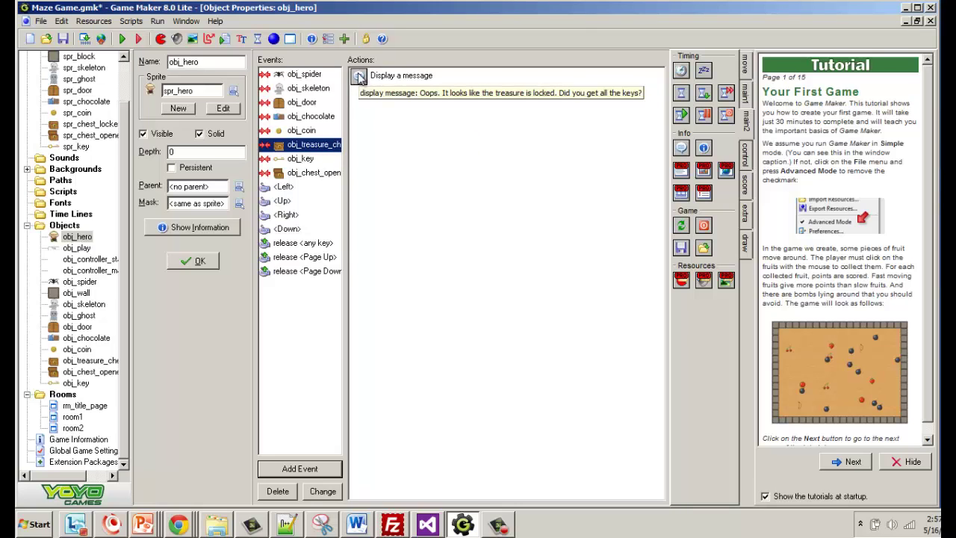
pyautogui.click(291, 173)
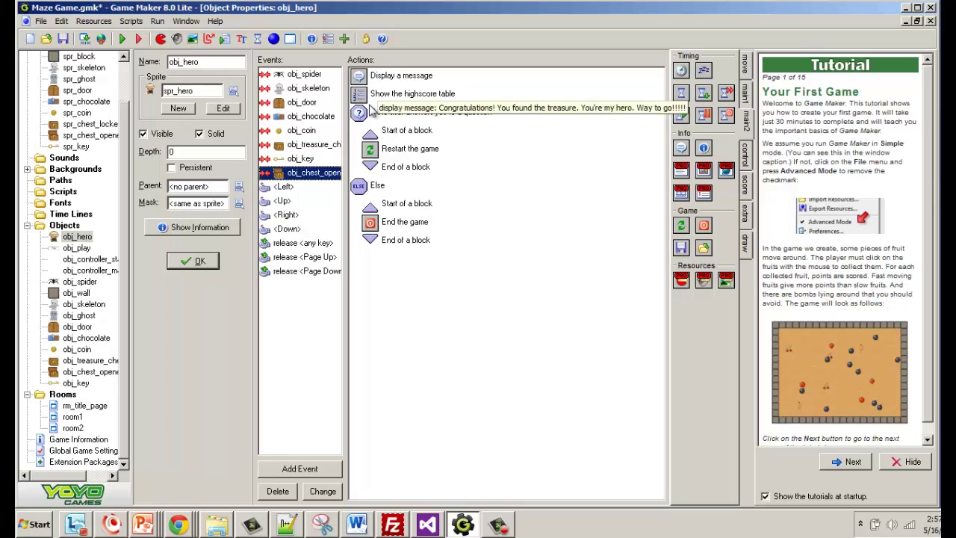
pyautogui.click(63, 39)
pyautogui.click(122, 39)
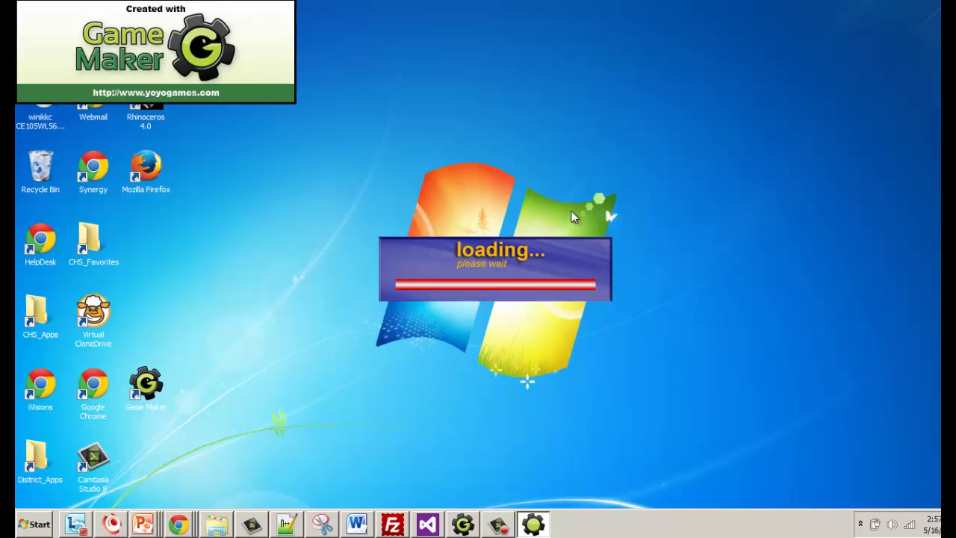
# - Play from the title screen, steering the hero right and up through the door into the chest, then dismiss the warning
pyautogui.click(600, 397)
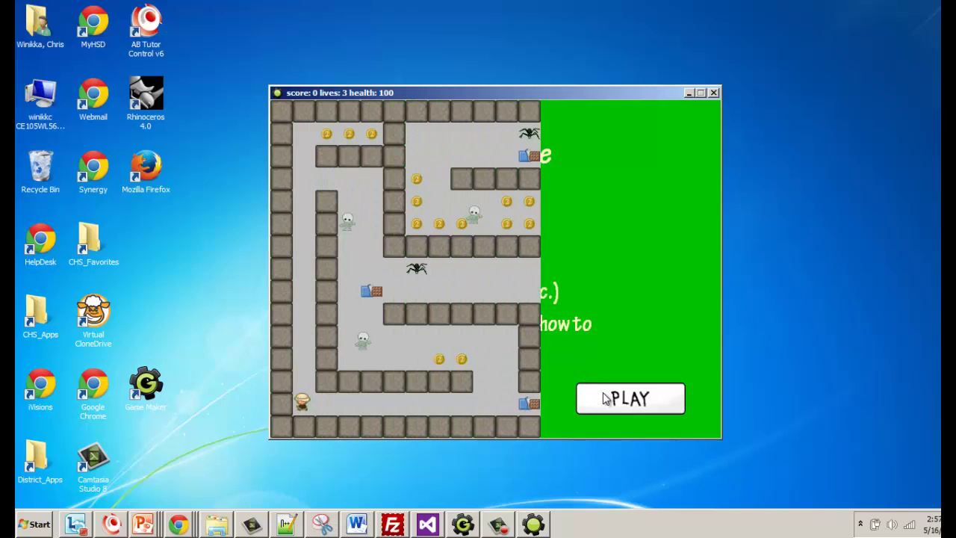
pyautogui.press('Right')
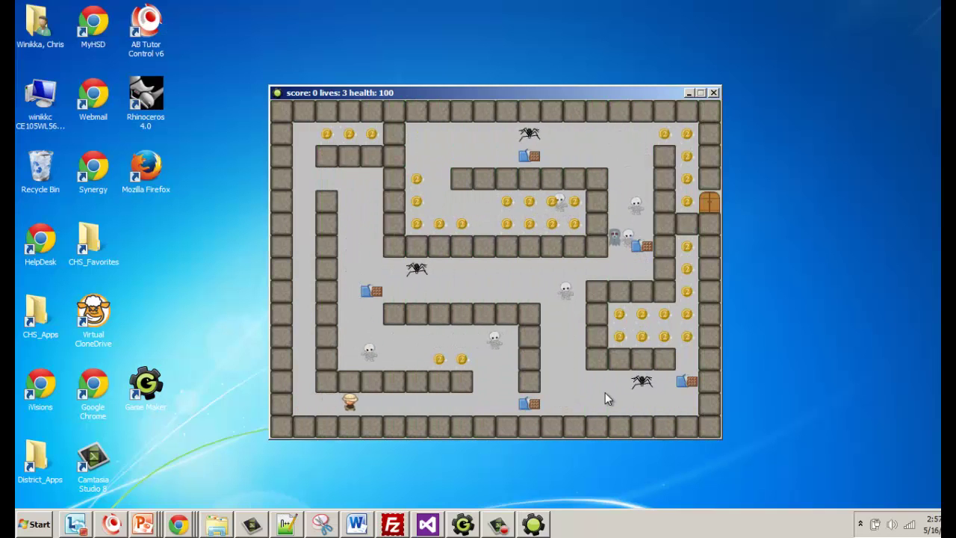
pyautogui.press('Right')
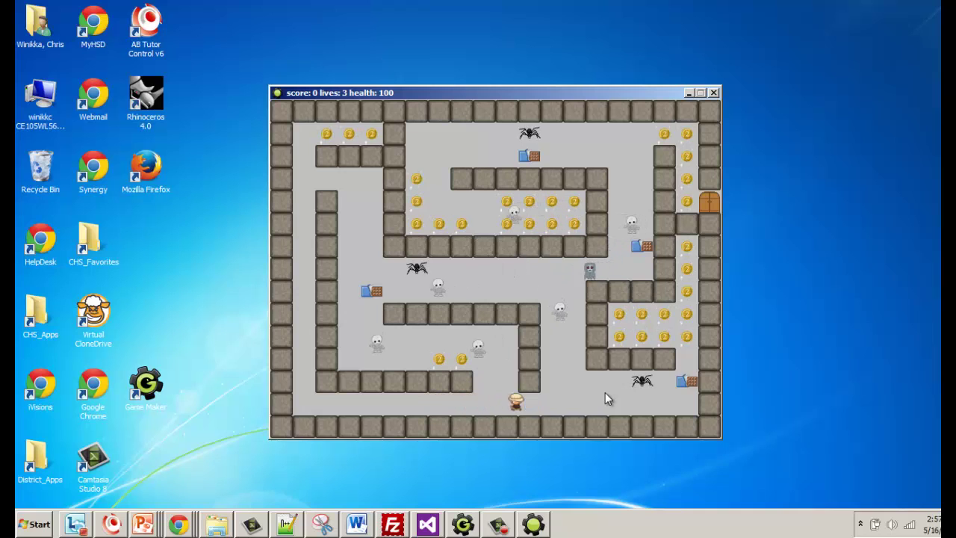
pyautogui.press('Right')
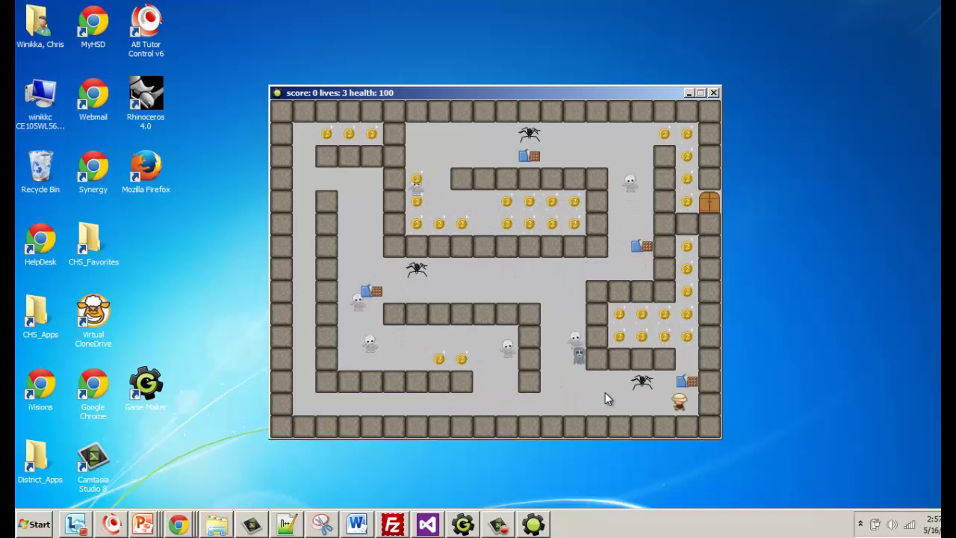
pyautogui.press('Up')
pyautogui.press('Up')
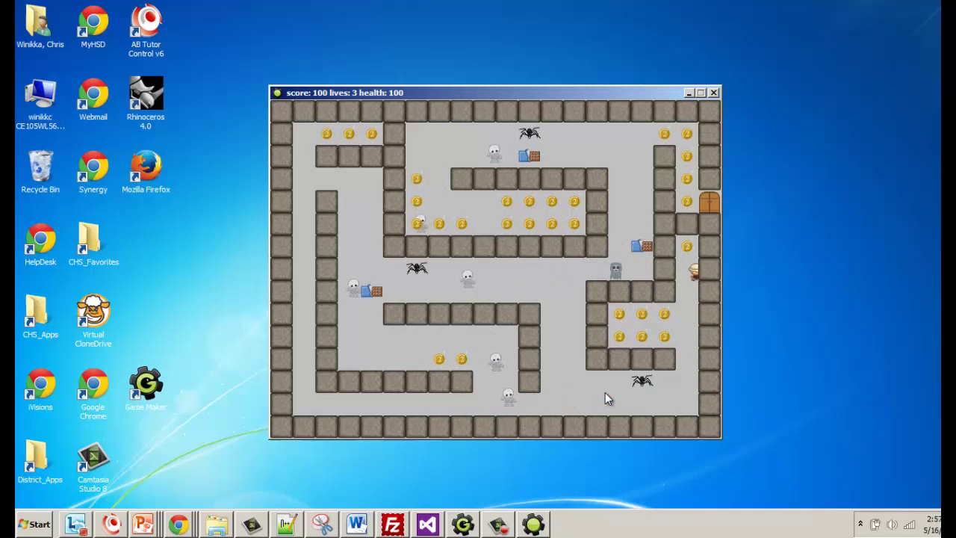
pyautogui.press('Up')
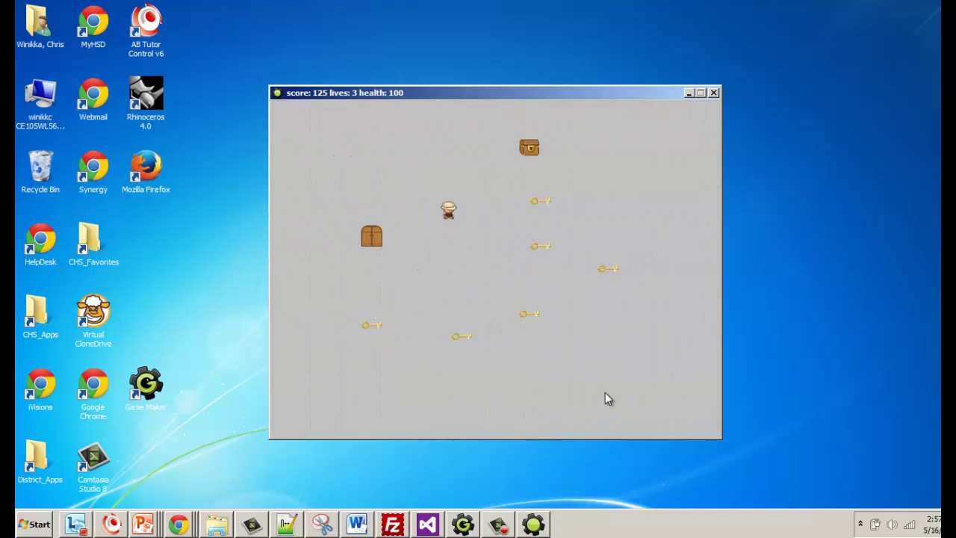
pyautogui.press('Right')
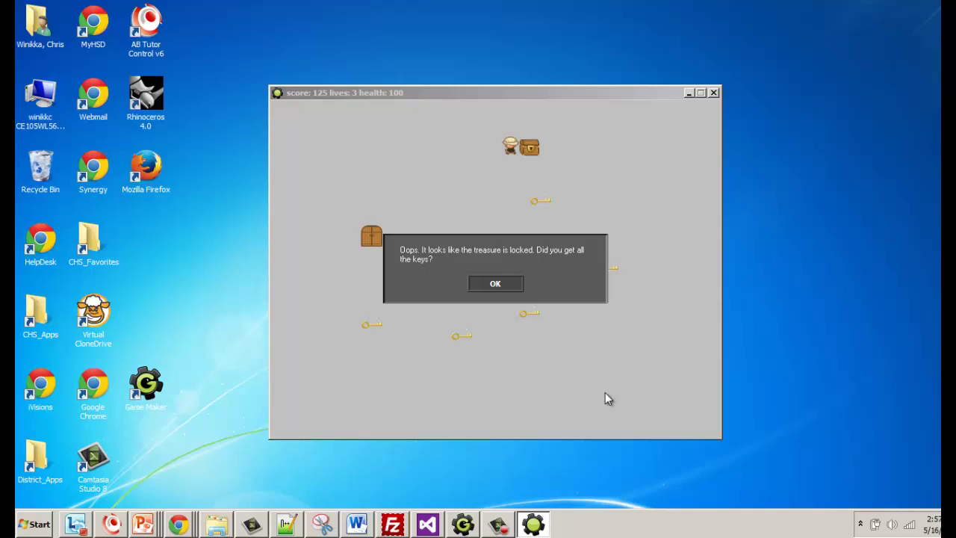
pyautogui.click(497, 285)
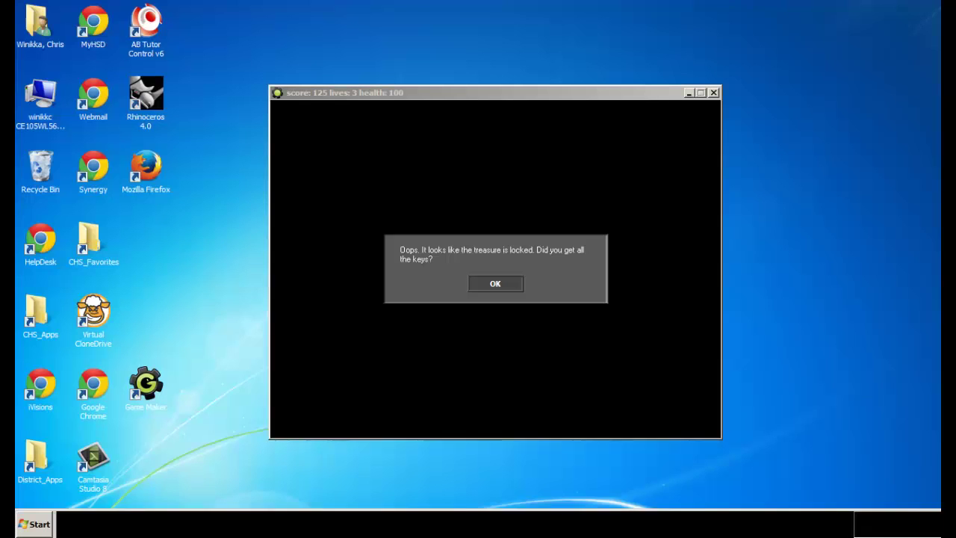
# - Force-close the frozen Maze Game from Task Manager's Applications list with End Task and End Now
pyautogui.hotkey('ctrl', 'shift', 'Escape')
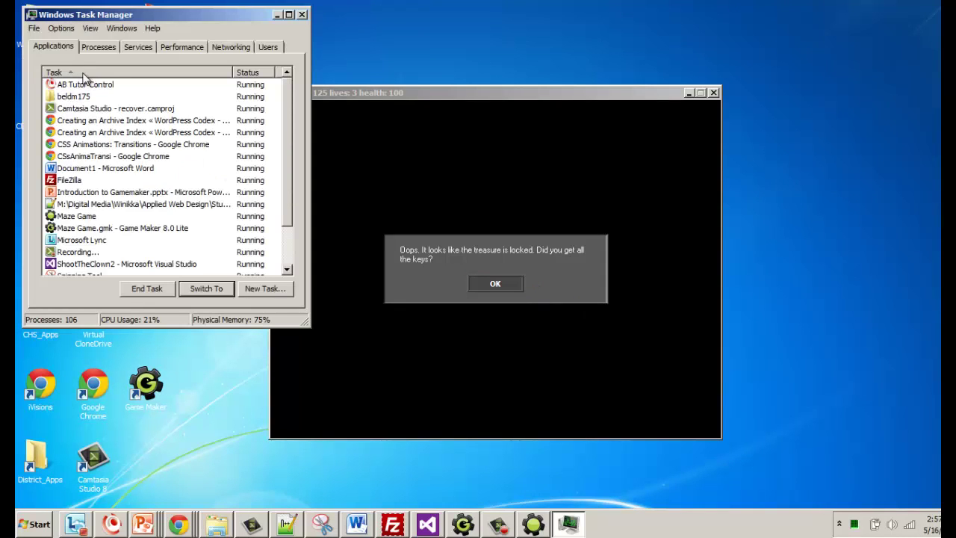
pyautogui.click(75, 216)
pyautogui.click(157, 290)
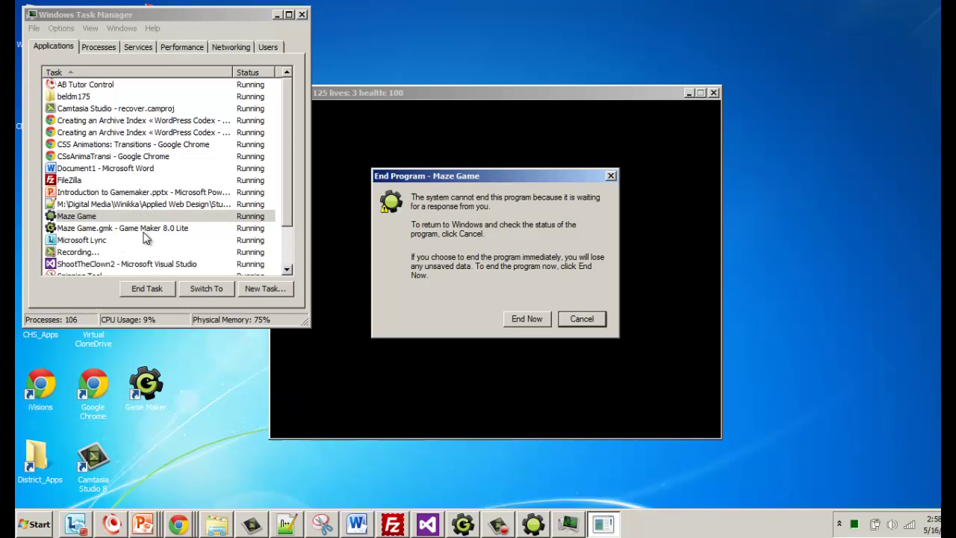
pyautogui.click(527, 319)
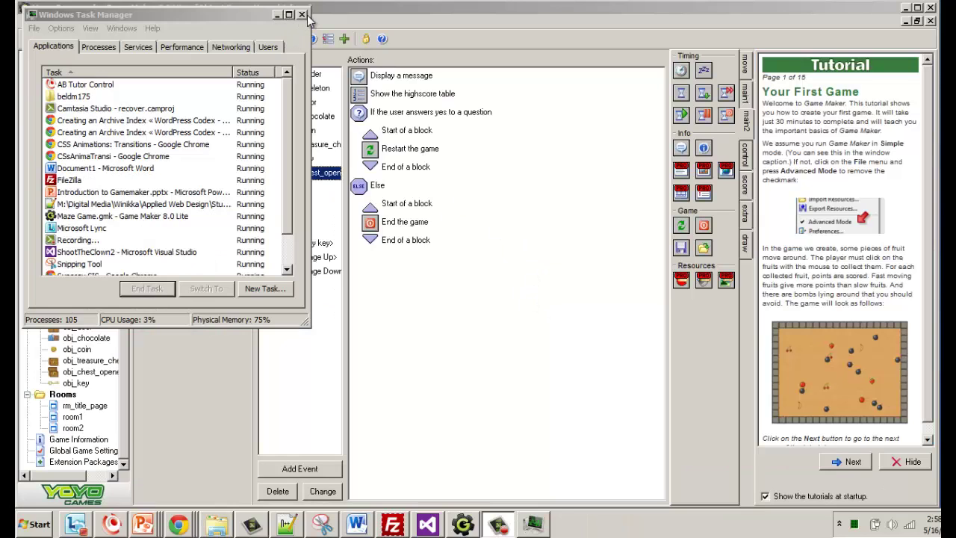
# - Close Task Manager, check obj_hero's door collision, then reopen its treasure-chest collision actions
pyautogui.click(302, 14)
pyautogui.click(420, 255)
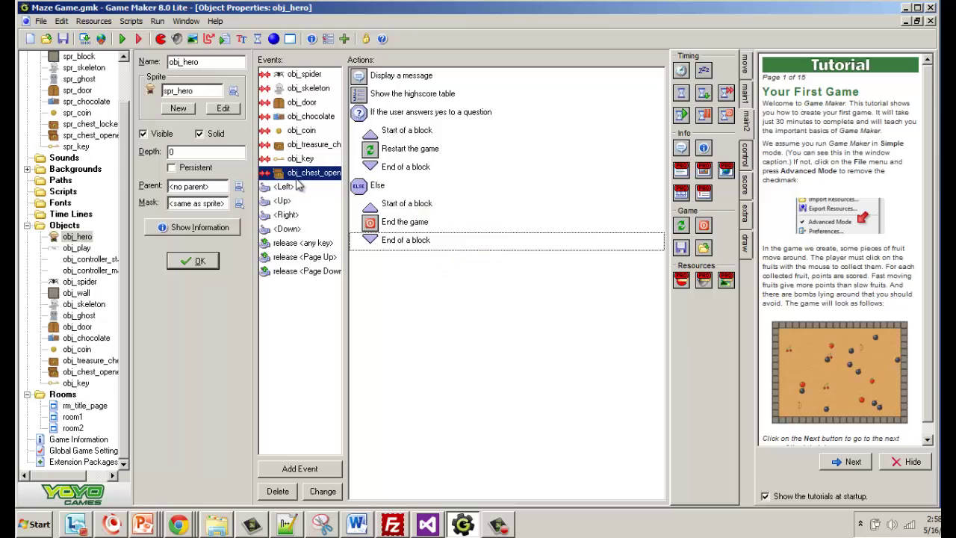
pyautogui.click(283, 103)
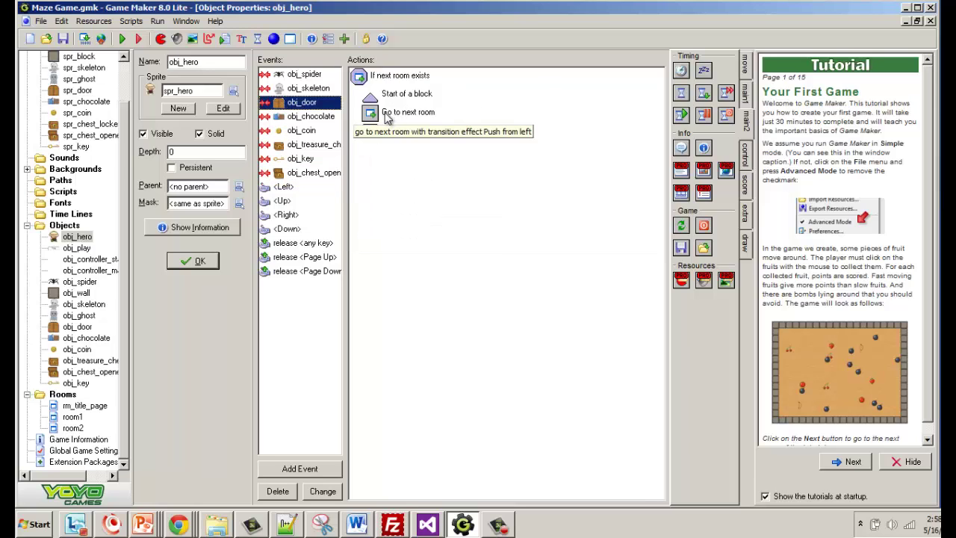
pyautogui.click(299, 145)
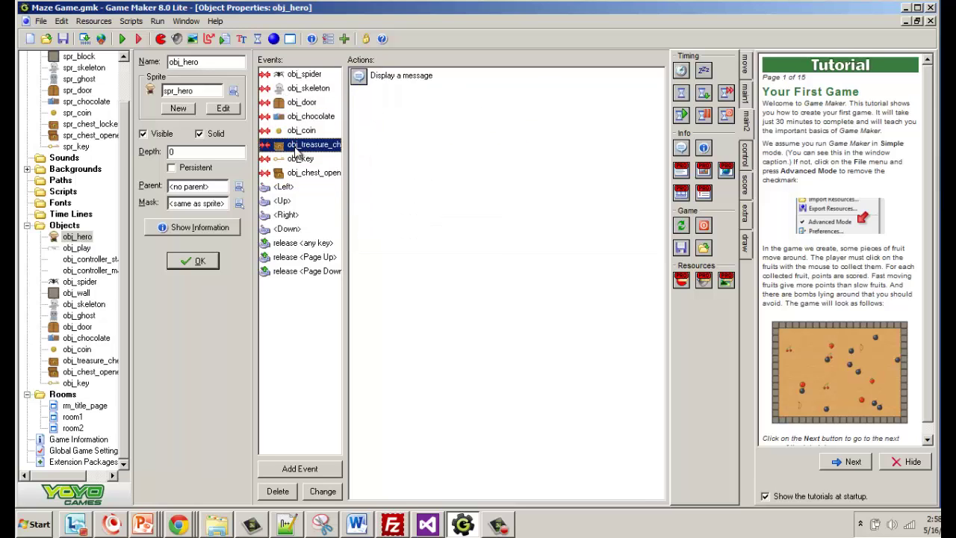
pyautogui.moveTo(363, 82)
# - Try a Jump to Position action on the chest collision with x changed to 20, then discard it
pyautogui.click(748, 94)
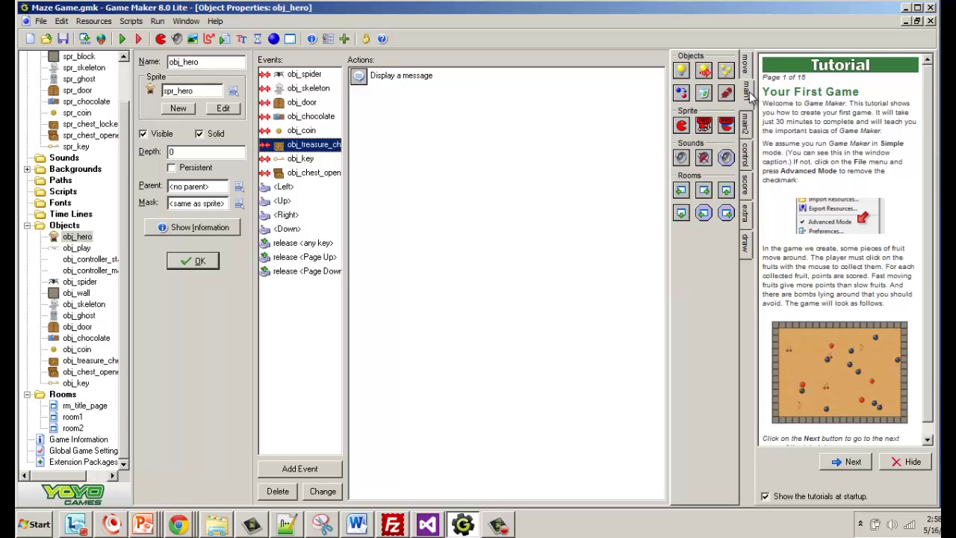
pyautogui.click(749, 74)
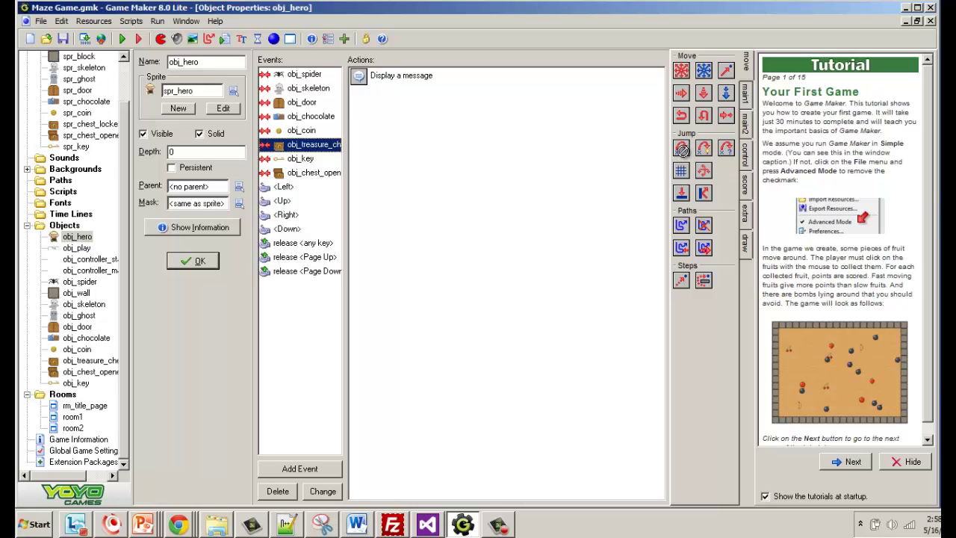
pyautogui.moveTo(681, 150); pyautogui.dragTo(462, 131)
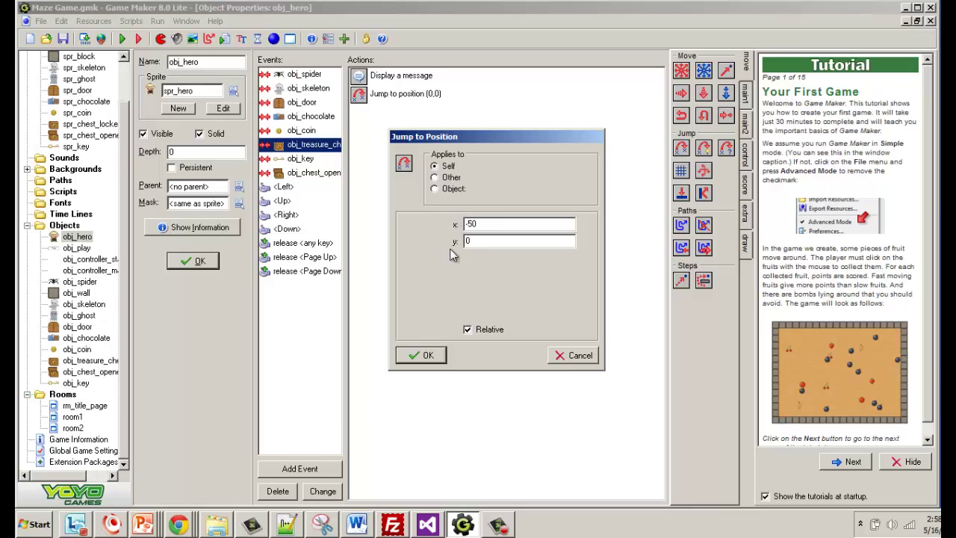
pyautogui.moveTo(480, 224); pyautogui.dragTo(469, 224)
pyautogui.write('20')
pyautogui.click(574, 354)
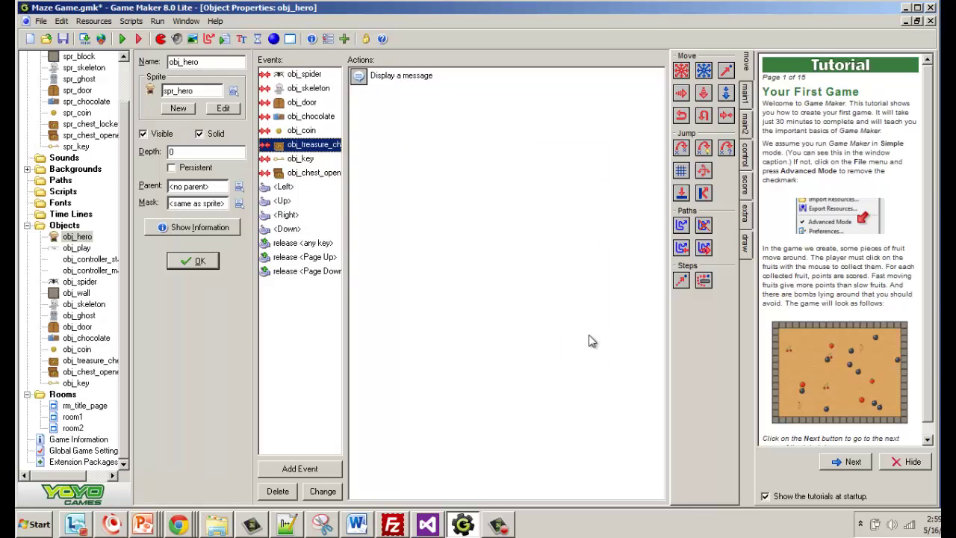
# - Add a Jump to Start action after the chest message and run the game
pyautogui.moveTo(704, 148); pyautogui.dragTo(490, 150)
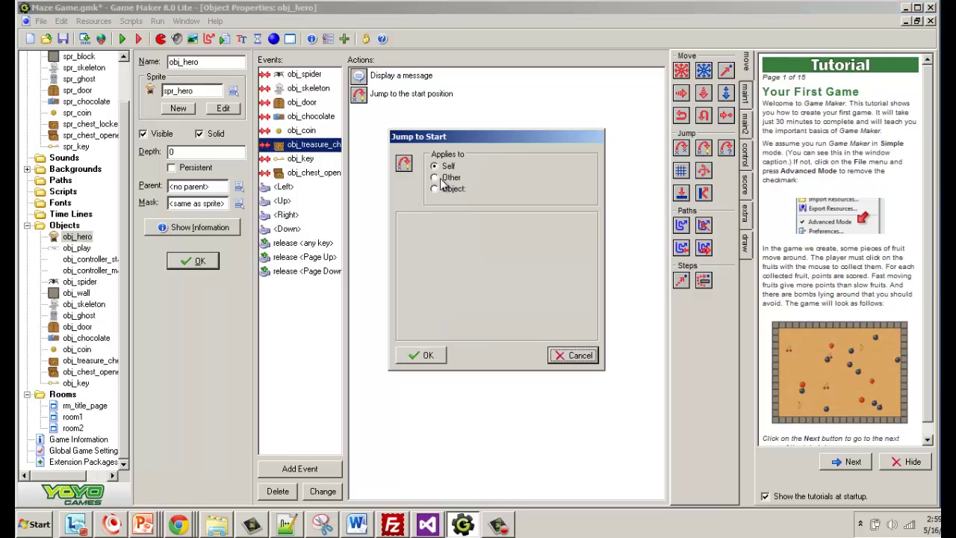
pyautogui.click(425, 354)
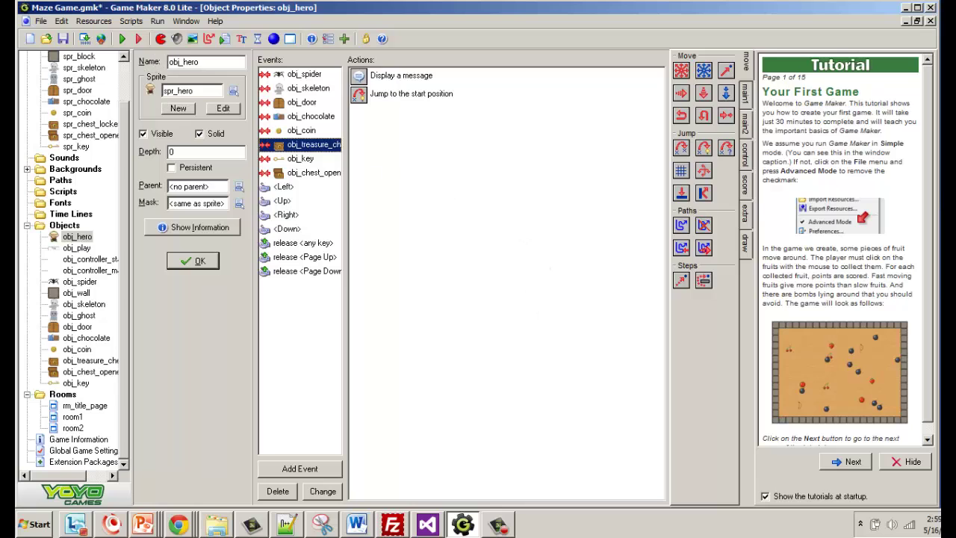
pyautogui.click(123, 39)
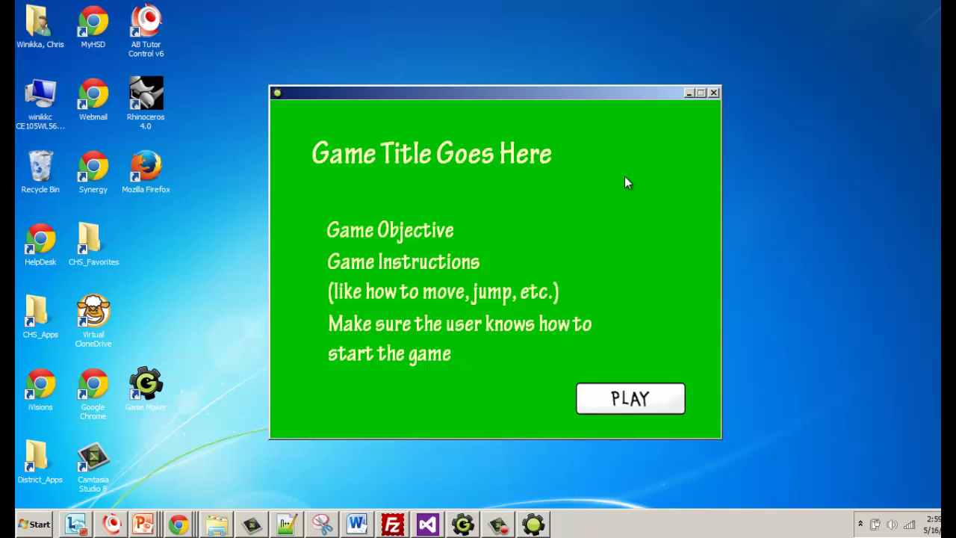
# - Start playing, collect the coins, go through the door onto the locked chest, and dismiss the warning
pyautogui.click(631, 398)
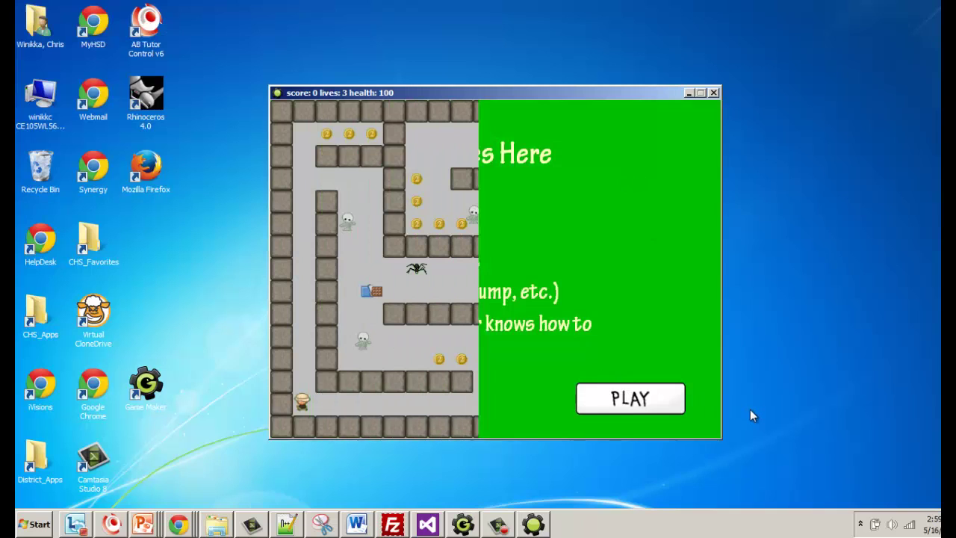
pyautogui.press('Right')
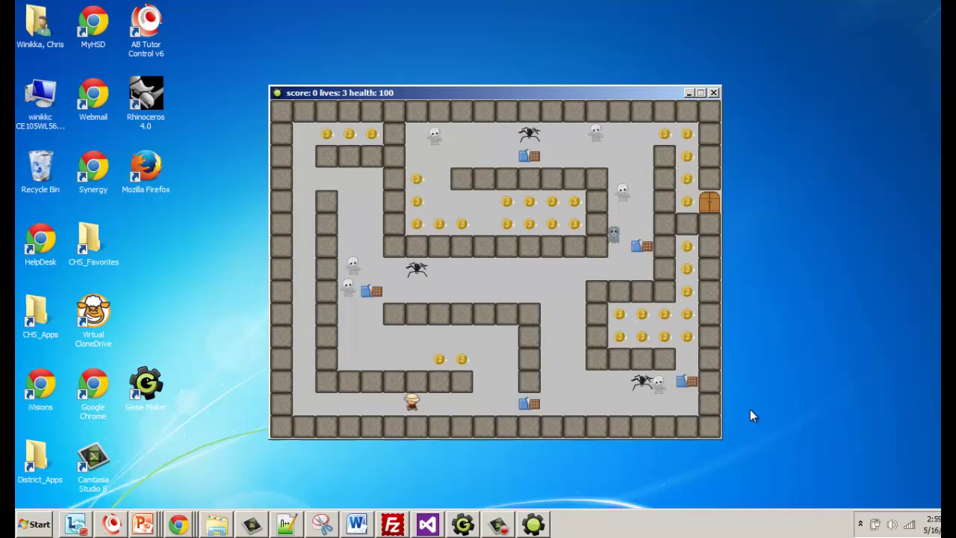
pyautogui.press('Right')
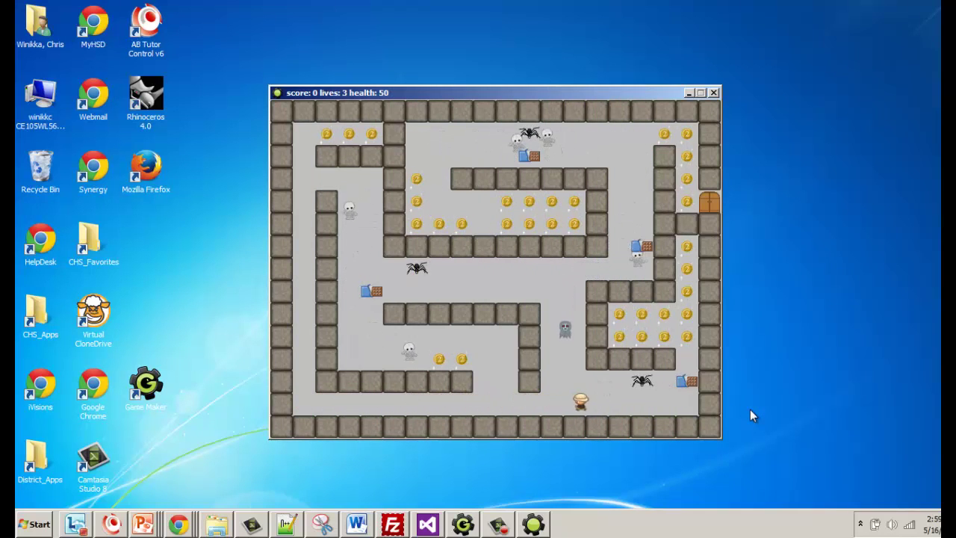
pyautogui.press('Right')
pyautogui.press('Up')
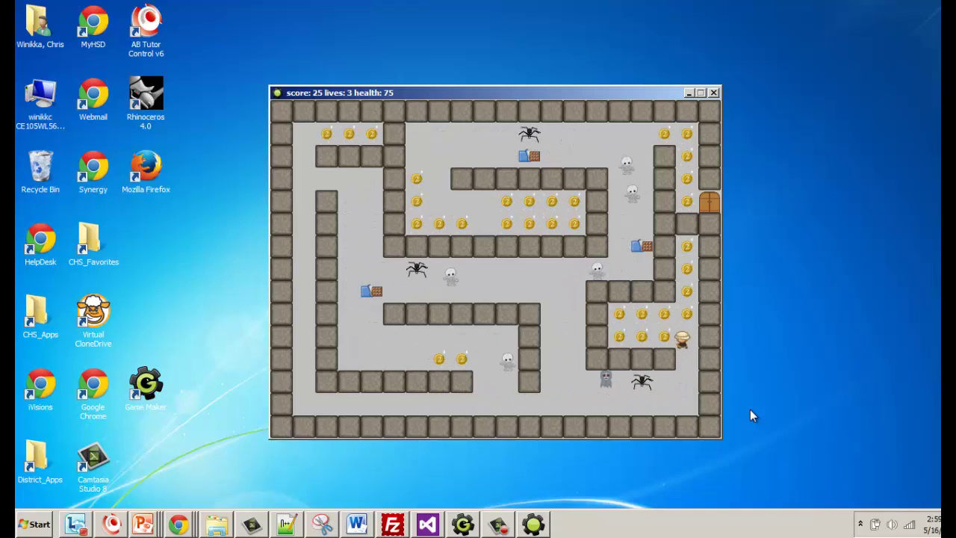
pyautogui.press('Up')
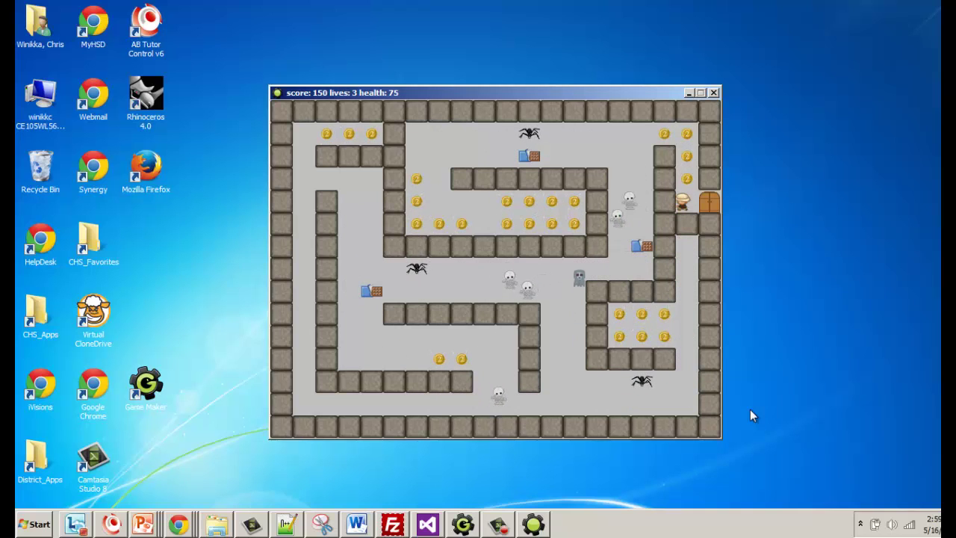
pyautogui.press('Right')
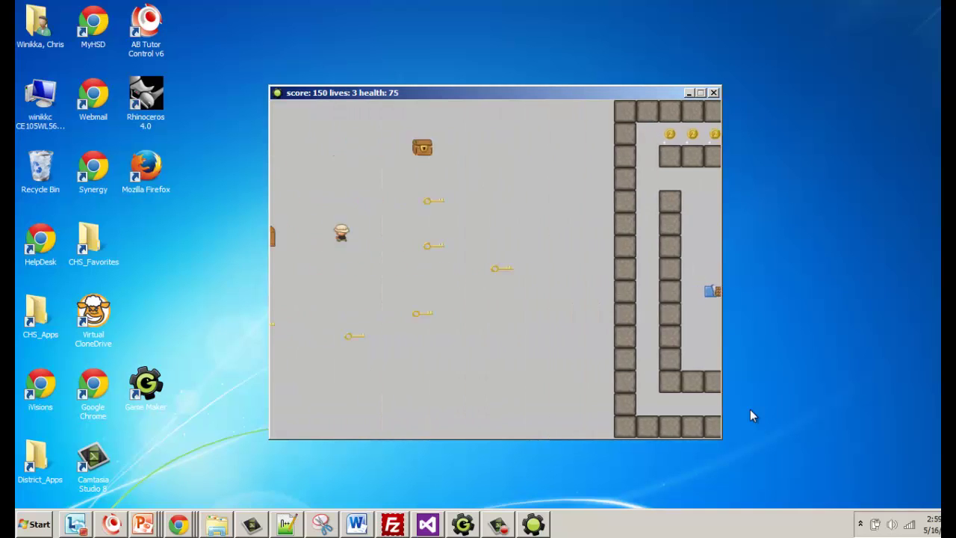
pyautogui.press('Up')
pyautogui.press('Right')
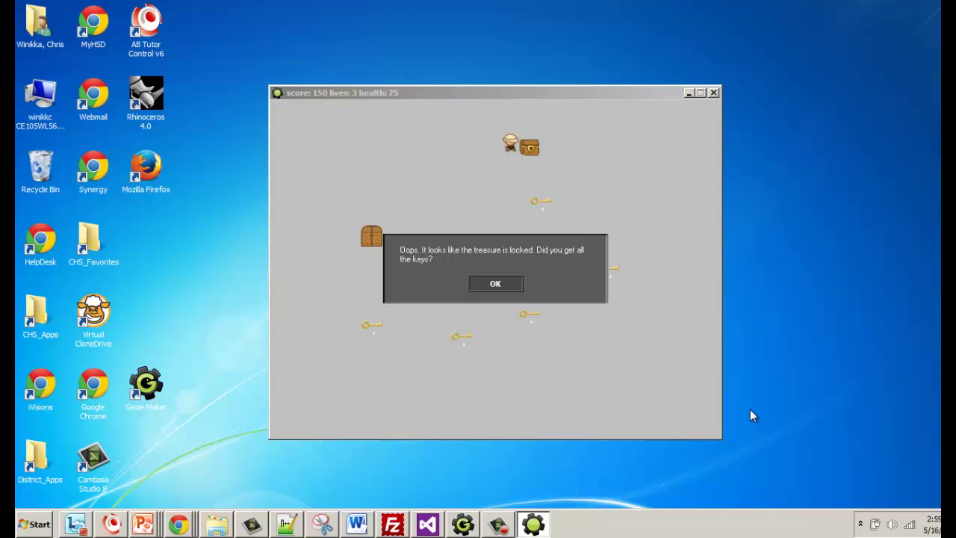
pyautogui.press('Return')
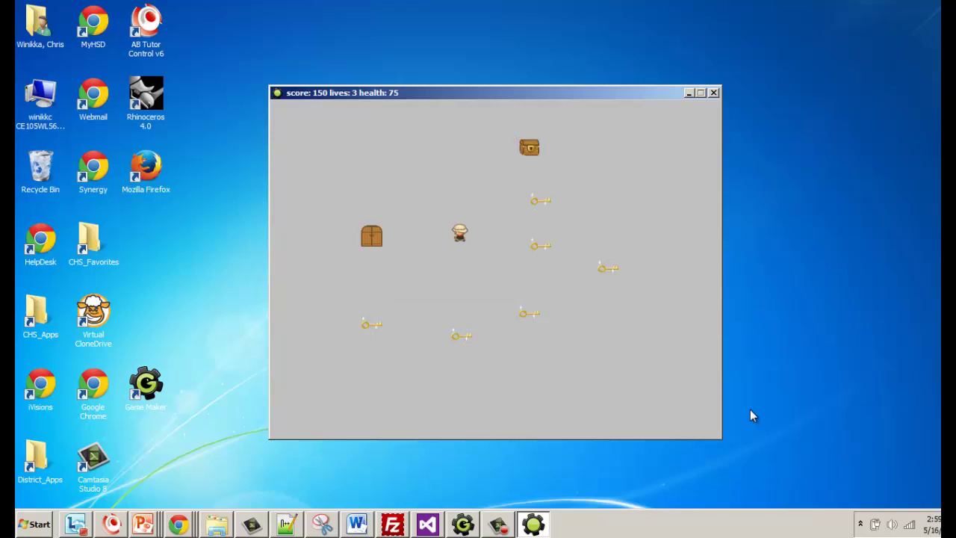
# - Walk back onto the locked chest twice more, dismissing the warning each time
pyautogui.press('Right')
pyautogui.press('Up')
pyautogui.press('Up')
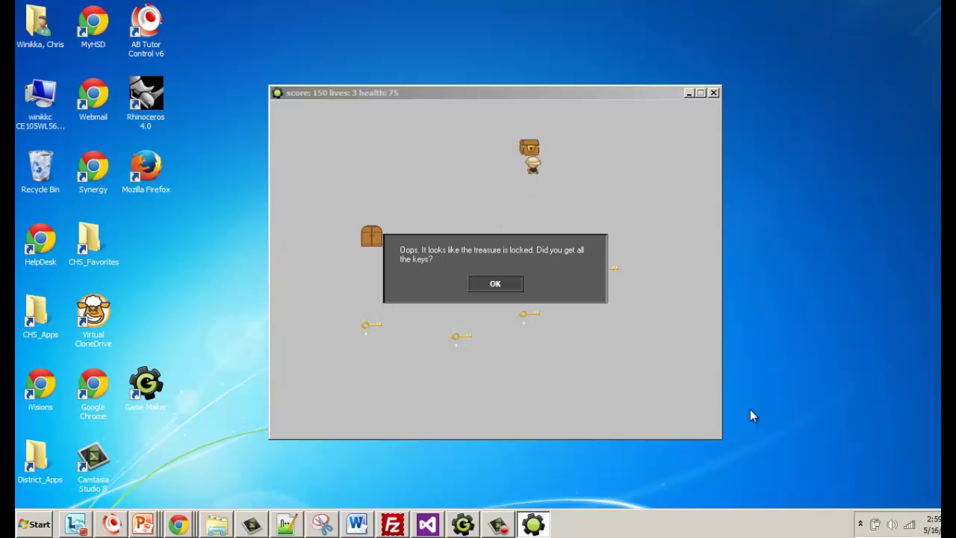
pyautogui.press('Return')
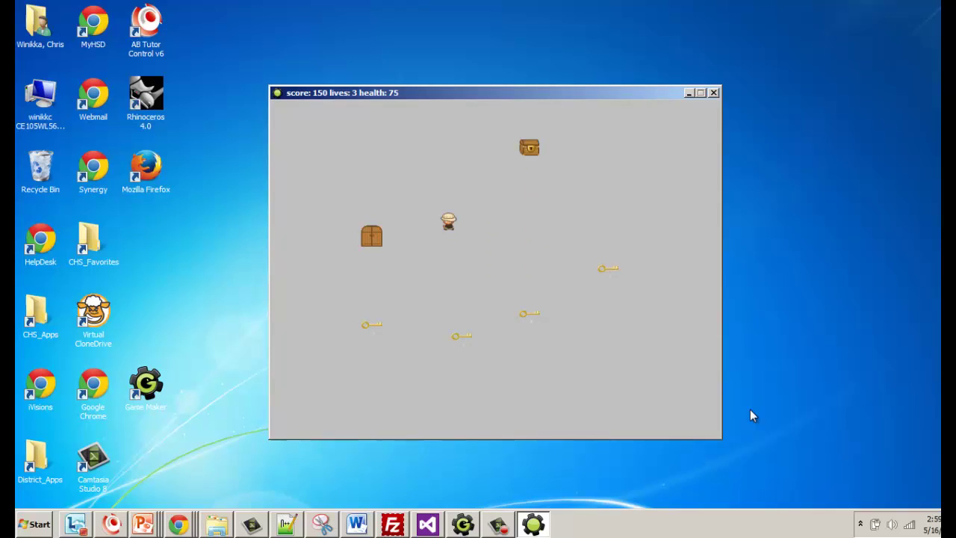
pyautogui.press('Right')
pyautogui.press('Up')
pyautogui.press('Up')
pyautogui.press('Left')
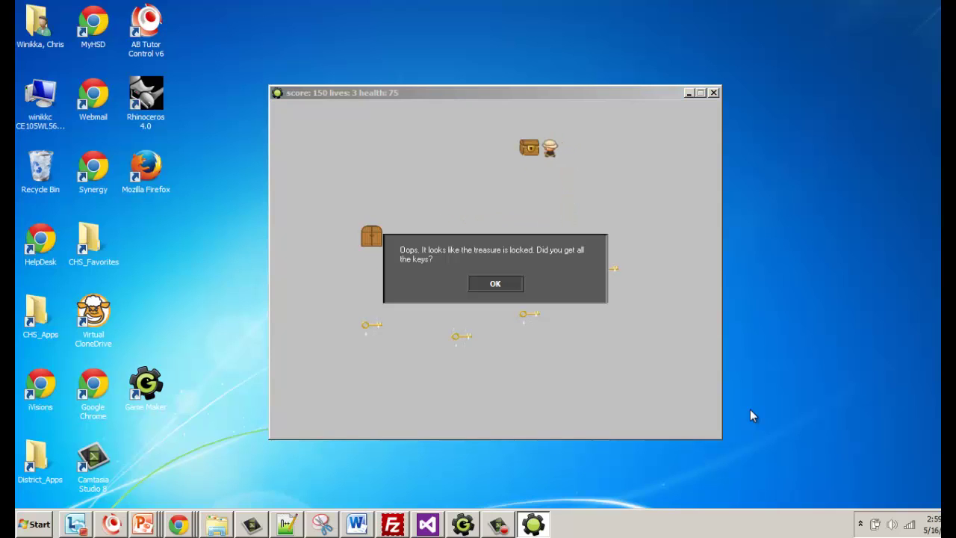
pyautogui.press('Return')
# - Collect all the remaining keys and walk onto the chest to claim the treasure
pyautogui.press('Down')
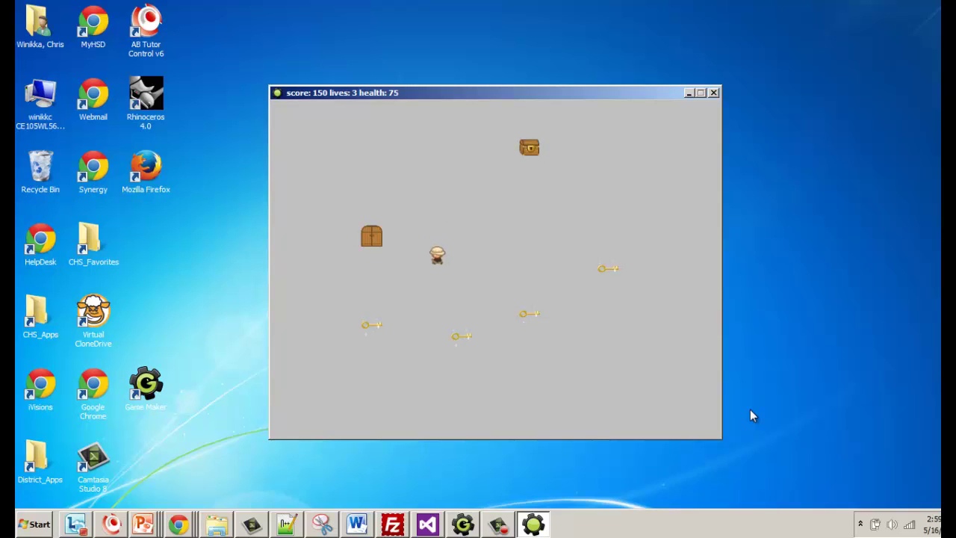
pyautogui.press('Right')
pyautogui.press('Left')
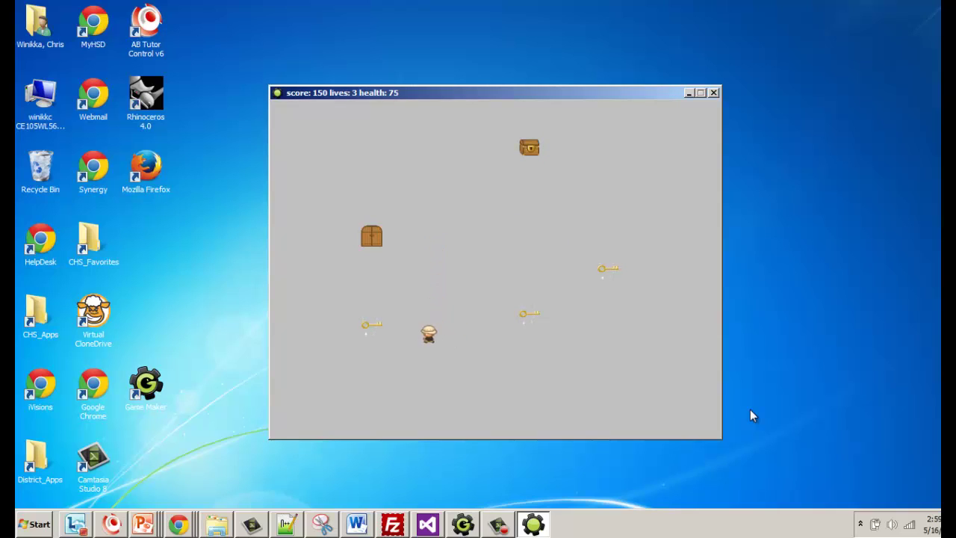
pyautogui.press('Right')
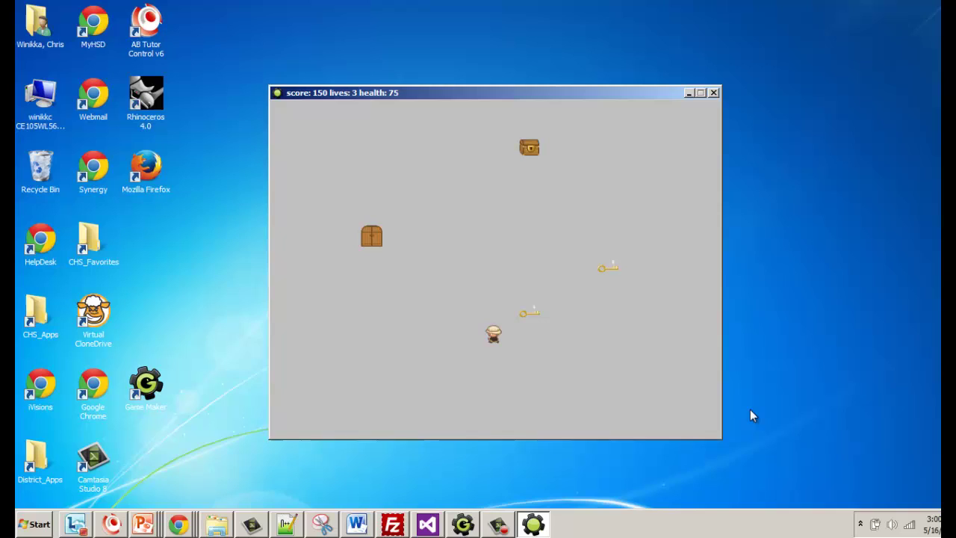
pyautogui.press('Up')
pyautogui.press('Left')
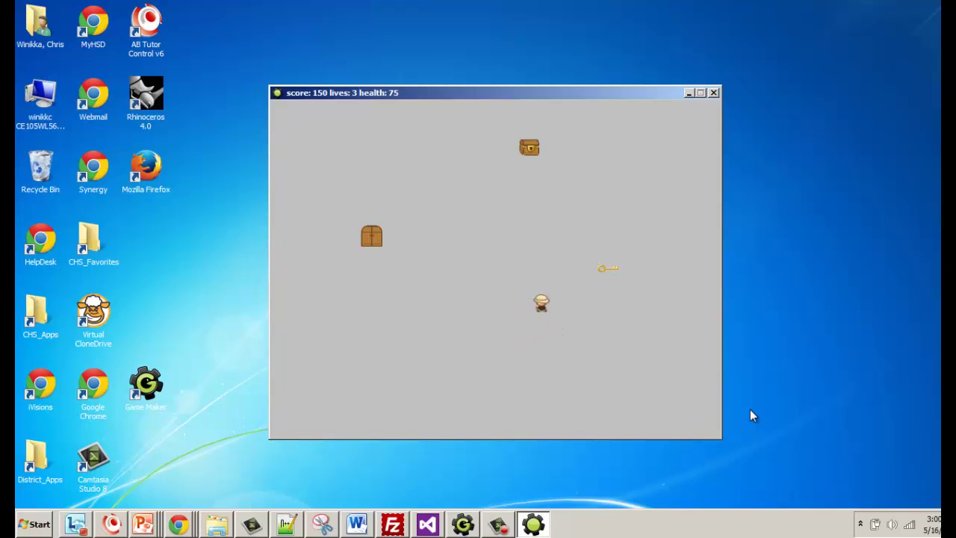
pyautogui.press('Right')
pyautogui.press('Right')
pyautogui.press('Up')
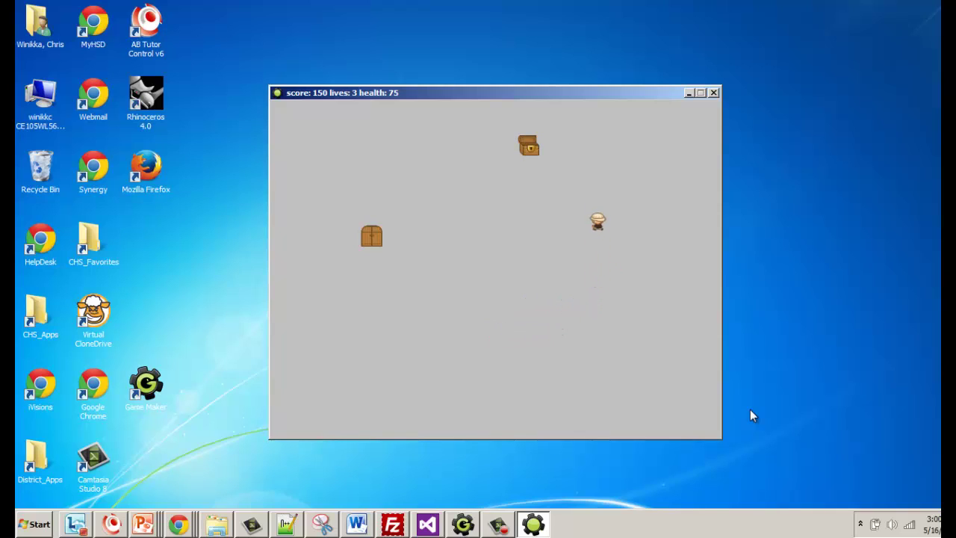
pyautogui.press('Left')
pyautogui.press('Left')
pyautogui.press('Up')
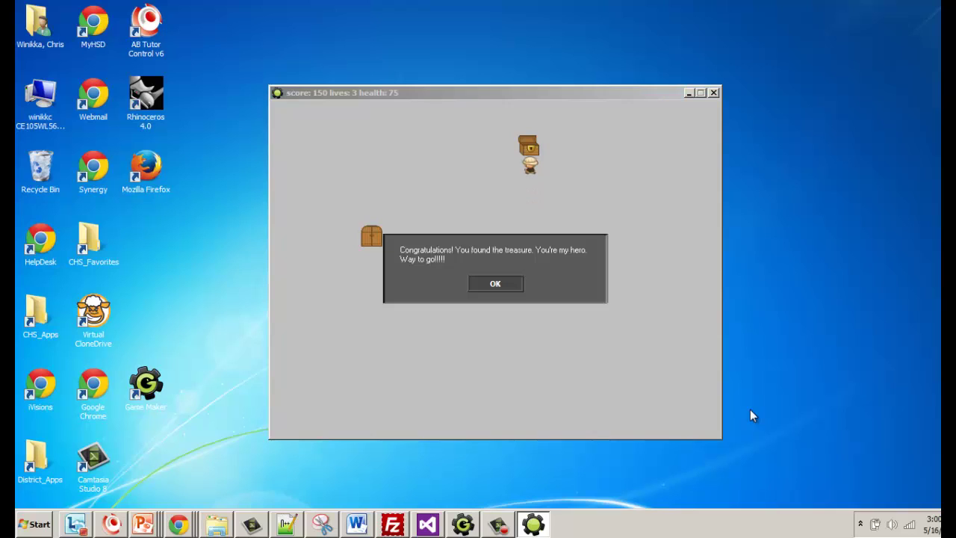
# - Close the congratulations message, enter a highscore name, close the top-ten table, and decline to play again
pyautogui.click(504, 288)
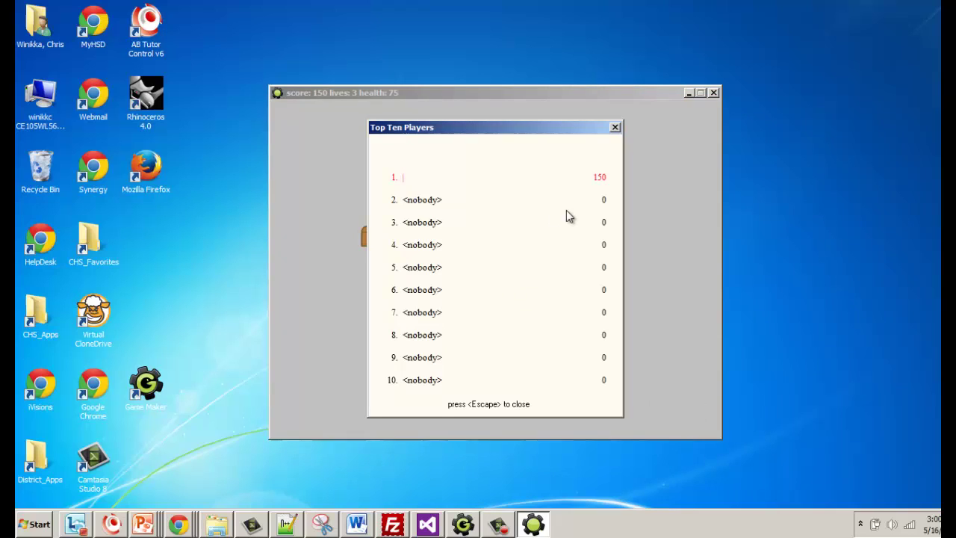
pyautogui.write('Me')
pyautogui.press('Return')
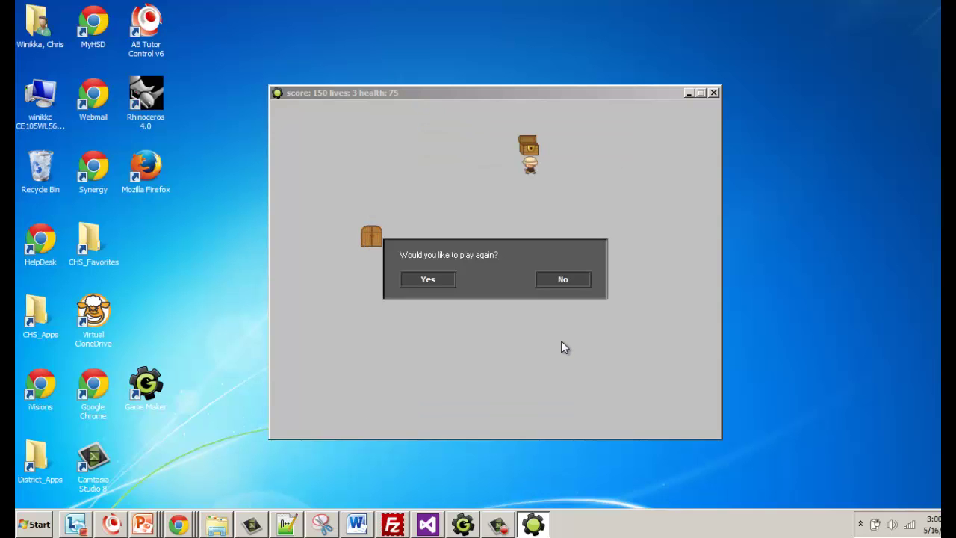
pyautogui.click(572, 282)
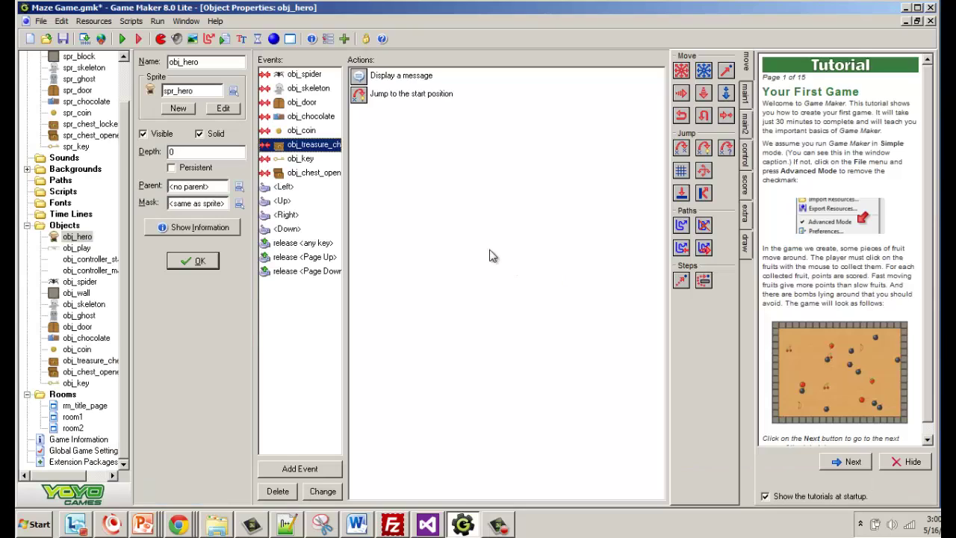